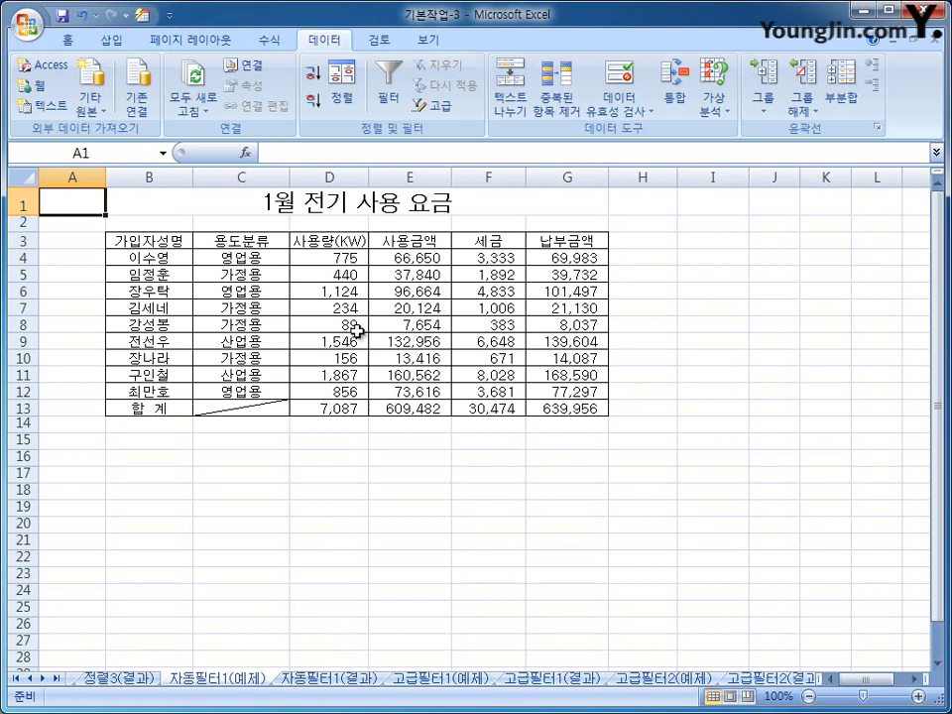
Turn on AutoFilter for the electricity charge table and filter 용도분류 to show only 영업용.
left_click(342, 243)
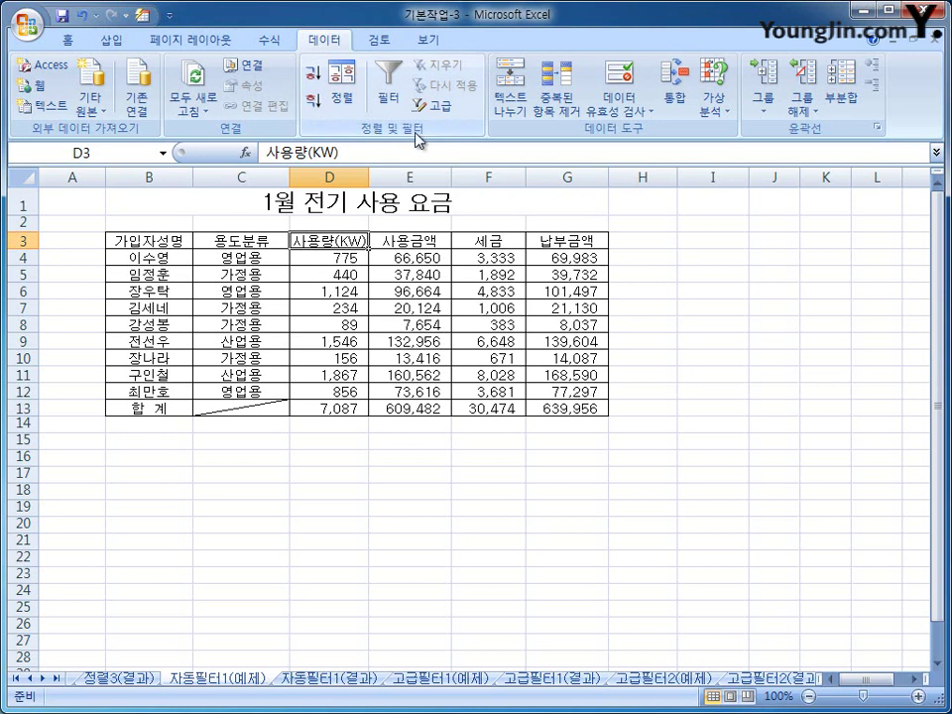
left_click(393, 98)
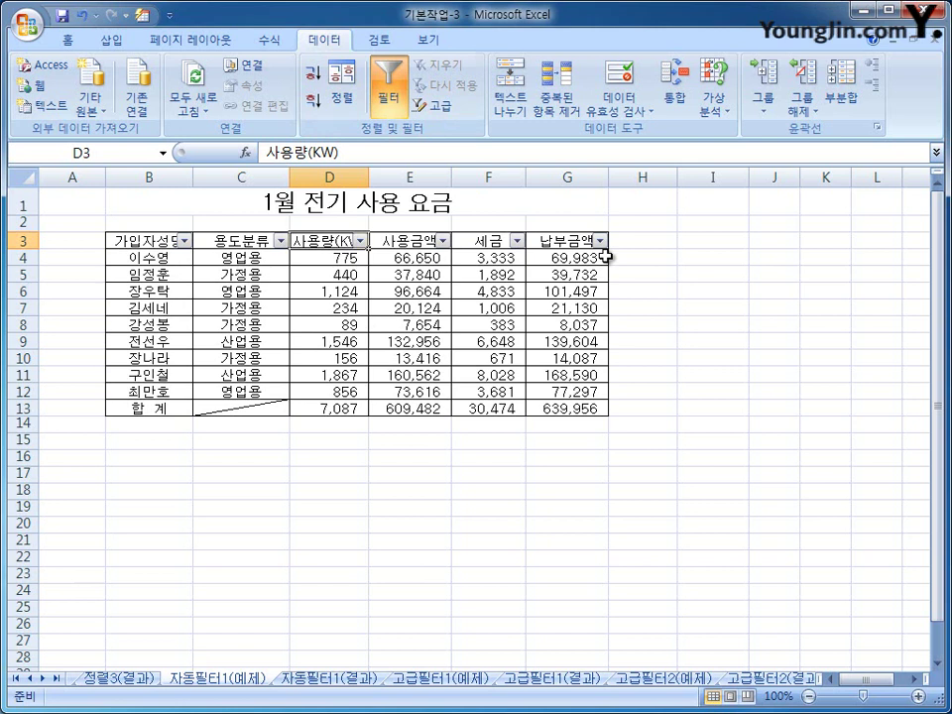
left_click(281, 240)
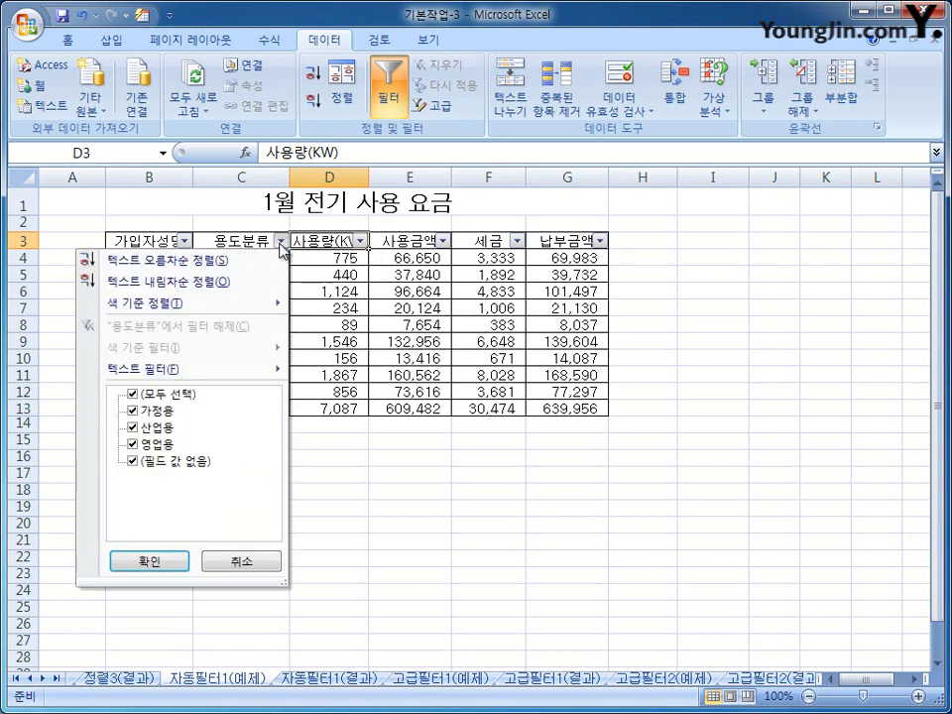
left_click(241, 369)
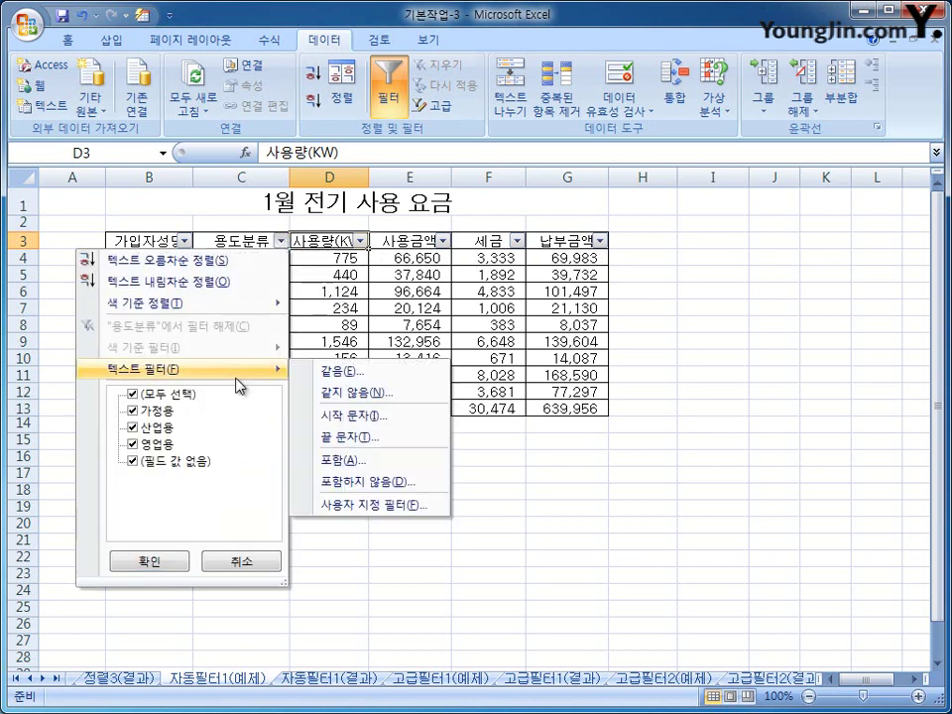
left_click(174, 401)
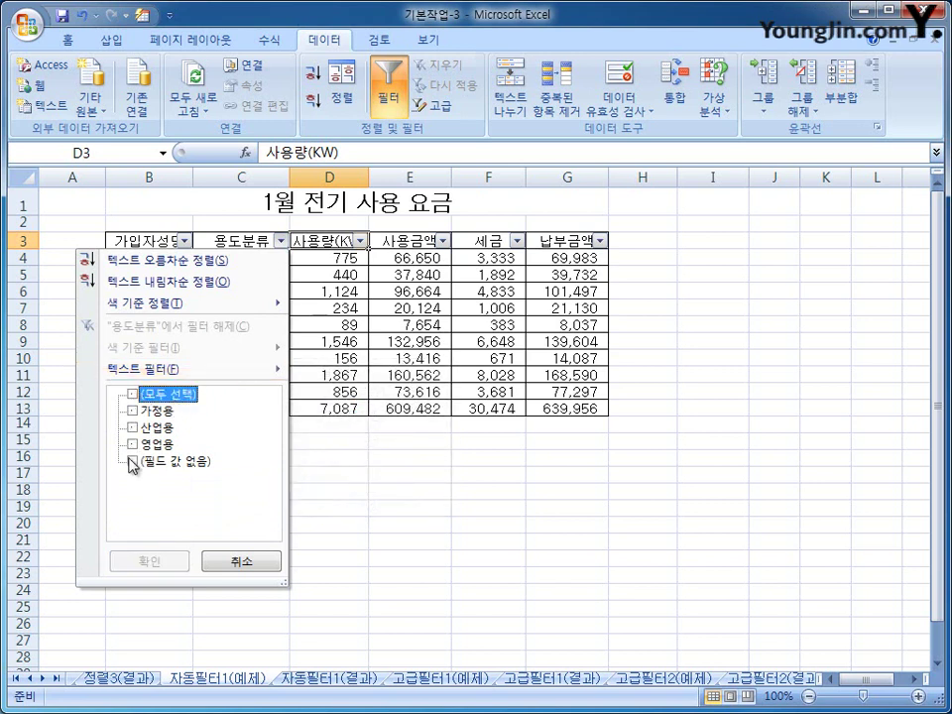
left_click(151, 444)
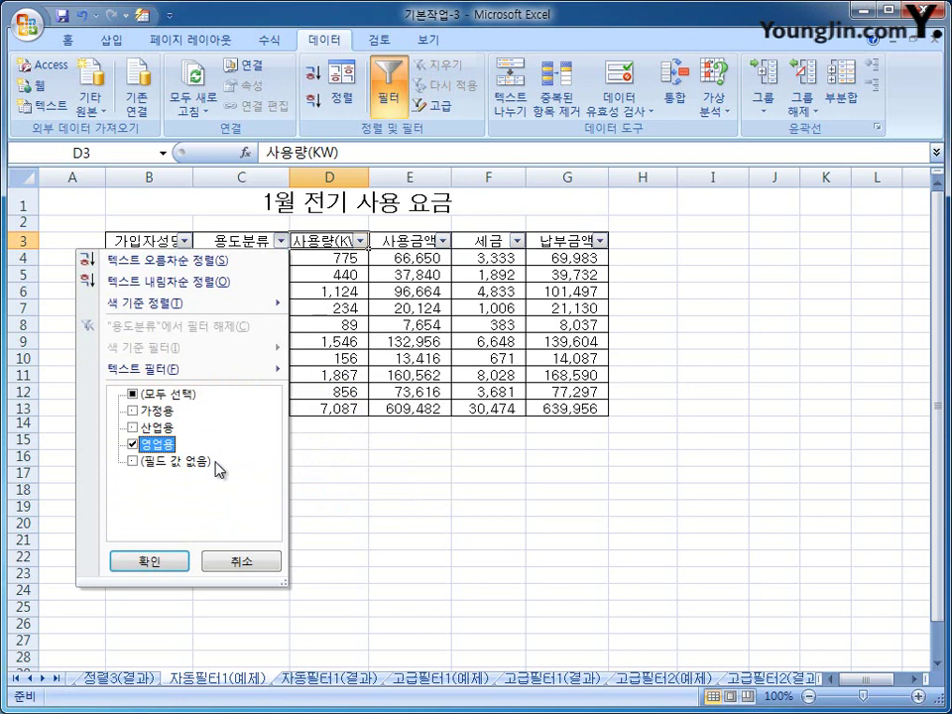
left_click(157, 565)
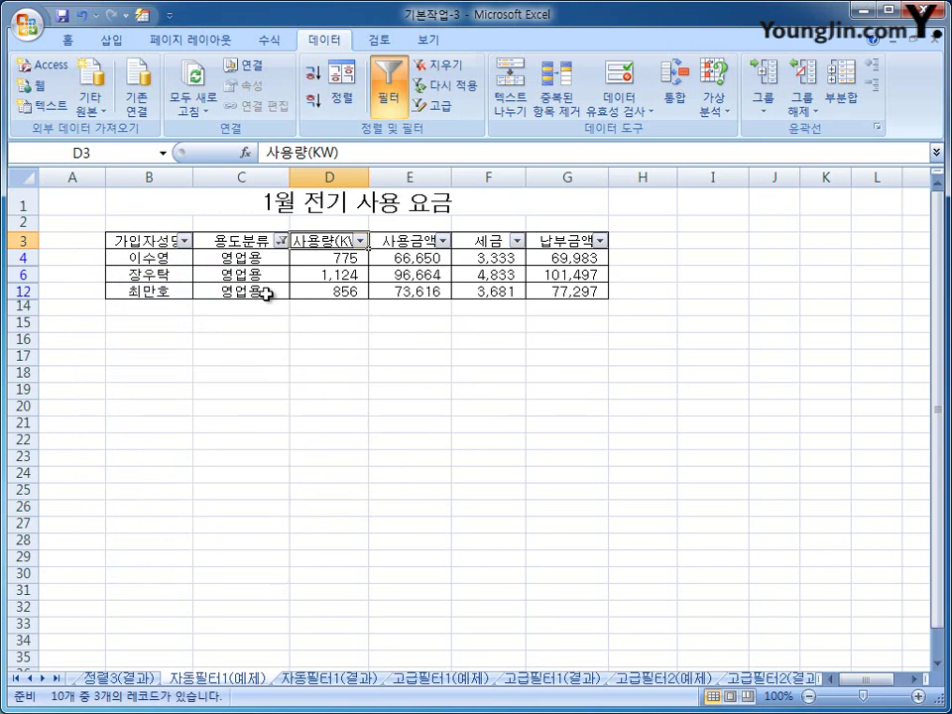
Filter the 납부금액 column to values greater than or equal to 100000.
left_click(600, 242)
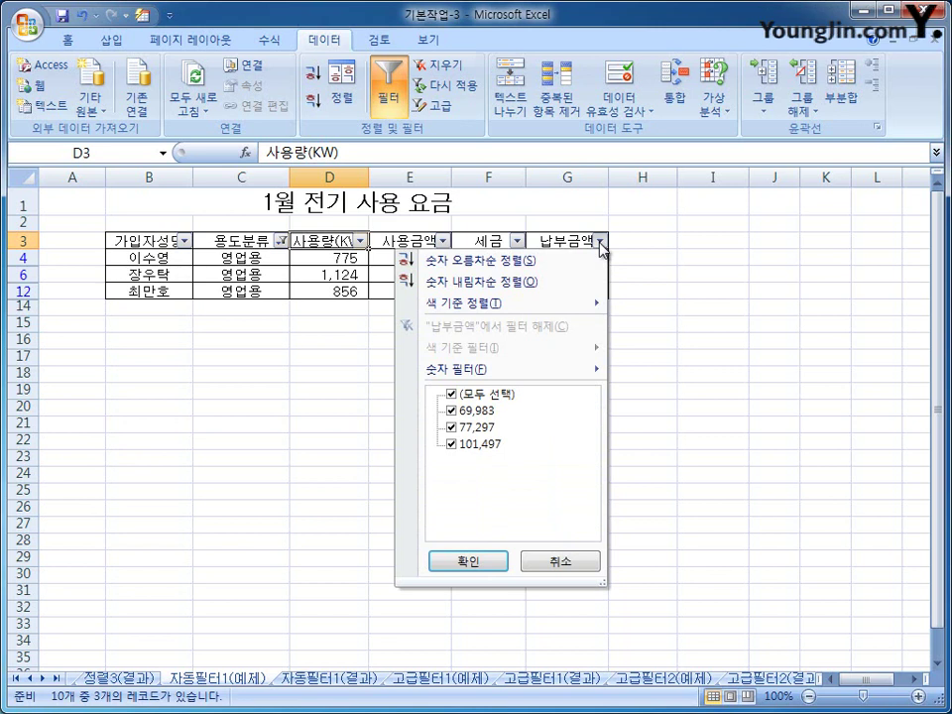
mouse_move(579, 375)
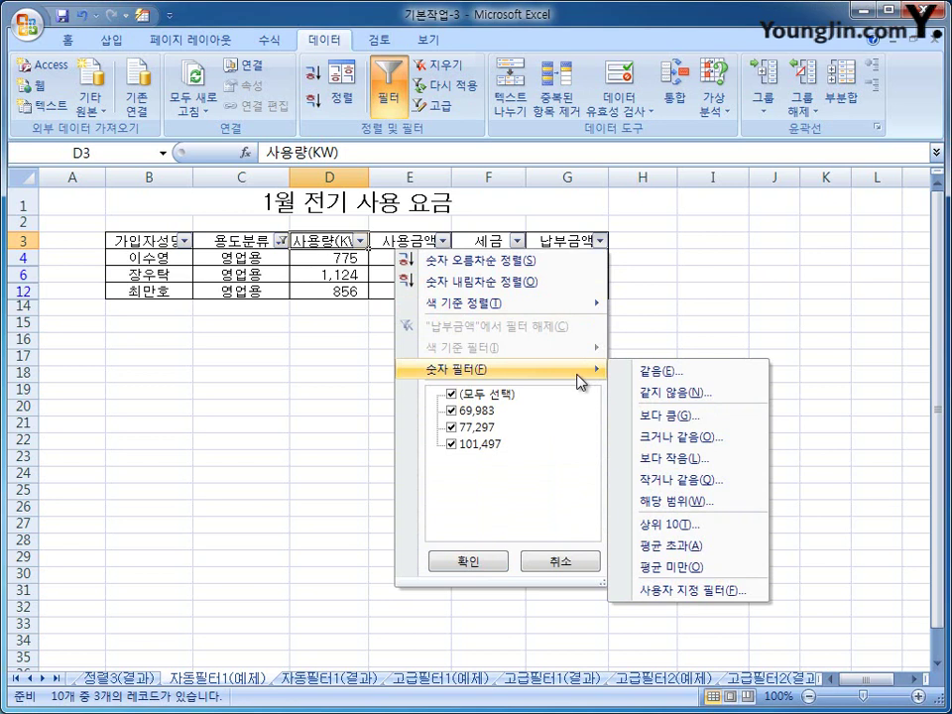
left_click(725, 443)
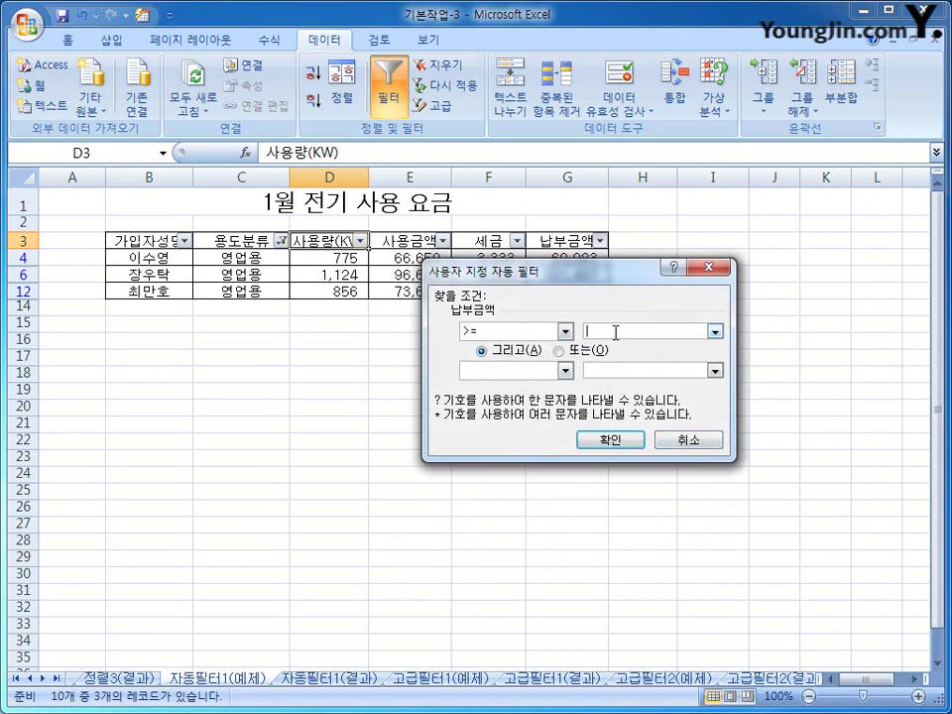
type("100000")
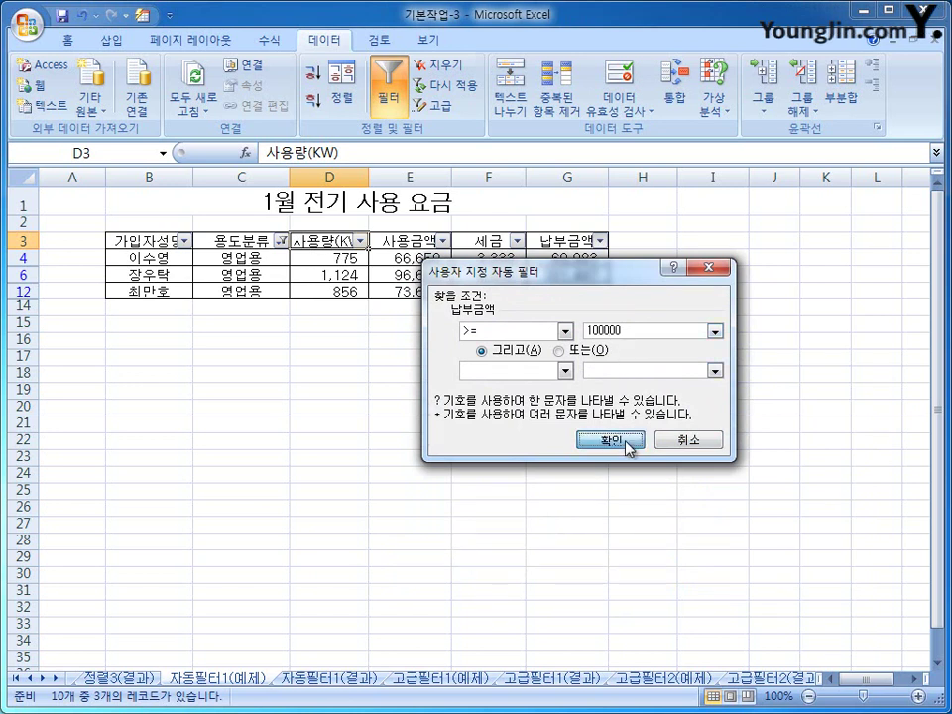
left_click(629, 447)
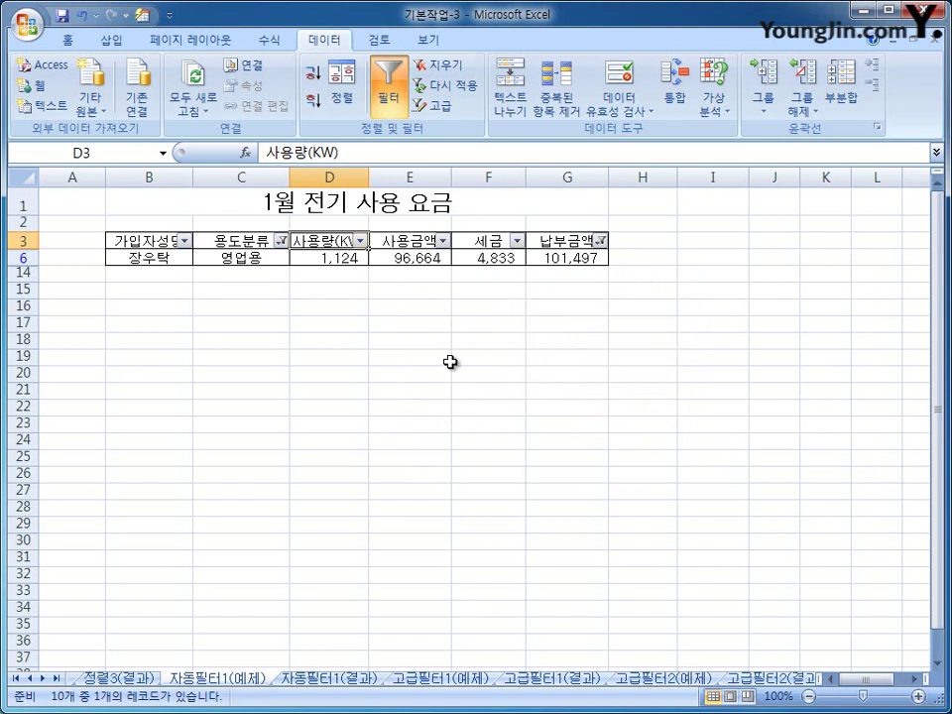
Check the filtered row's 용도분류 and 납부금액 cells and compare the filtered table with the 자동필터1(결과) sheet.
left_click(255, 258)
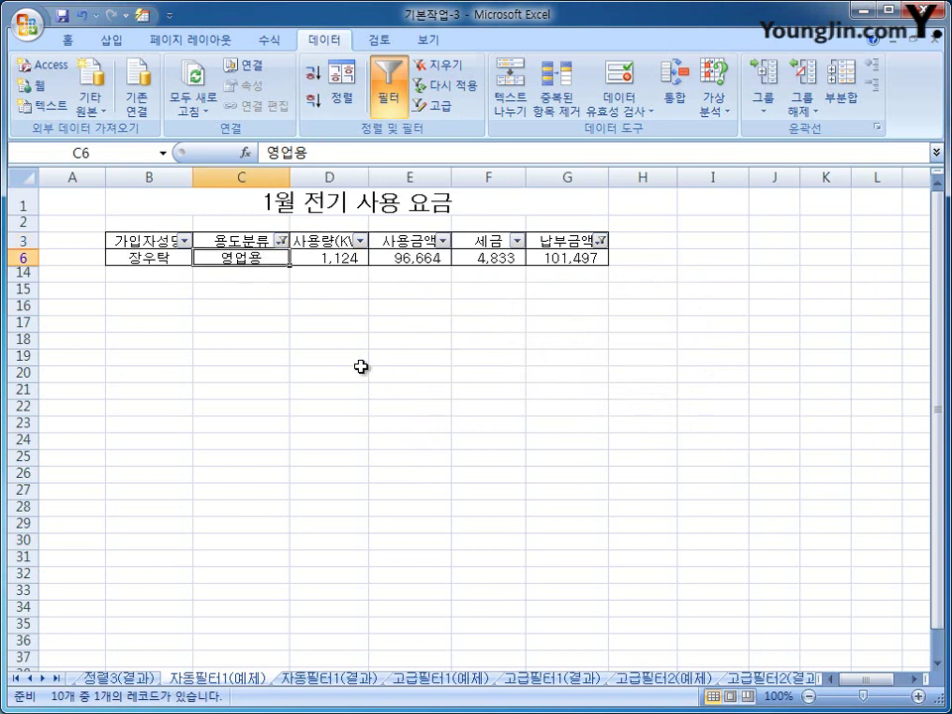
left_click(567, 259)
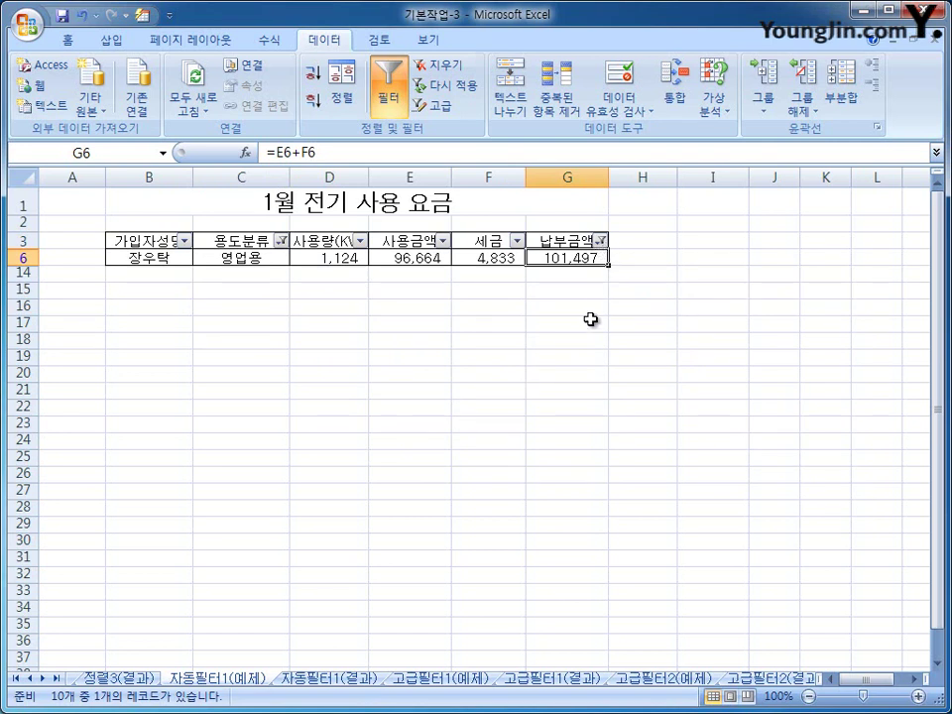
left_click(324, 680)
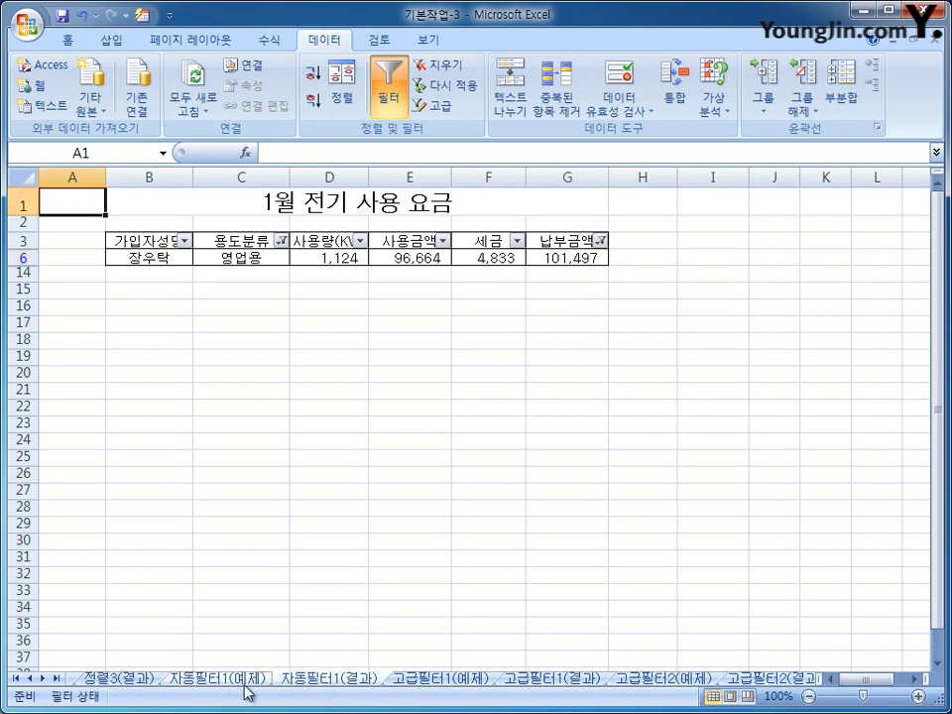
left_click(248, 684)
left_click(301, 684)
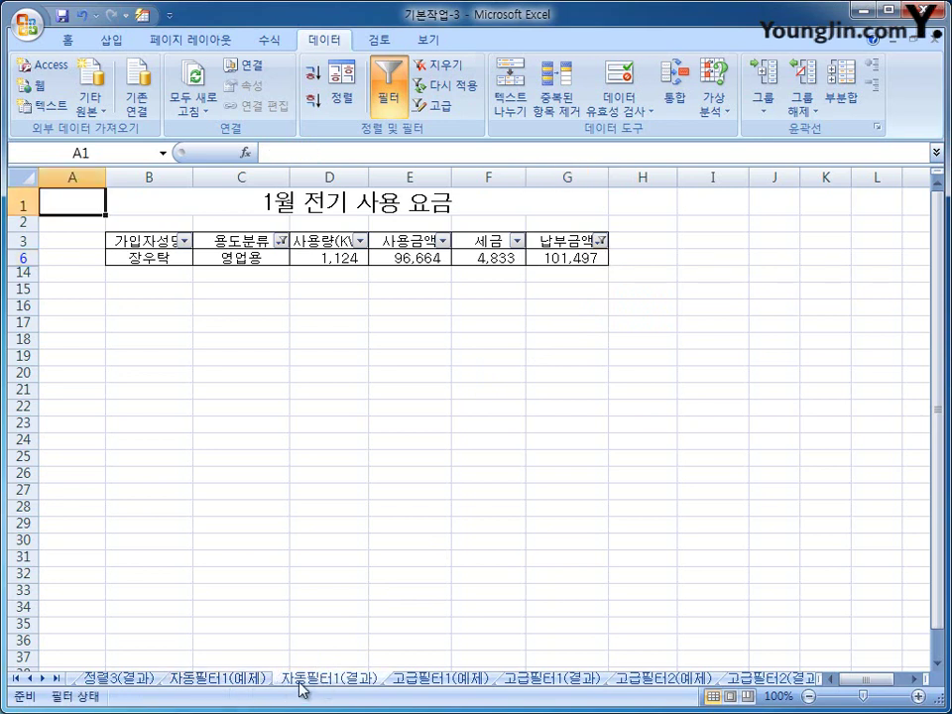
left_click(410, 682)
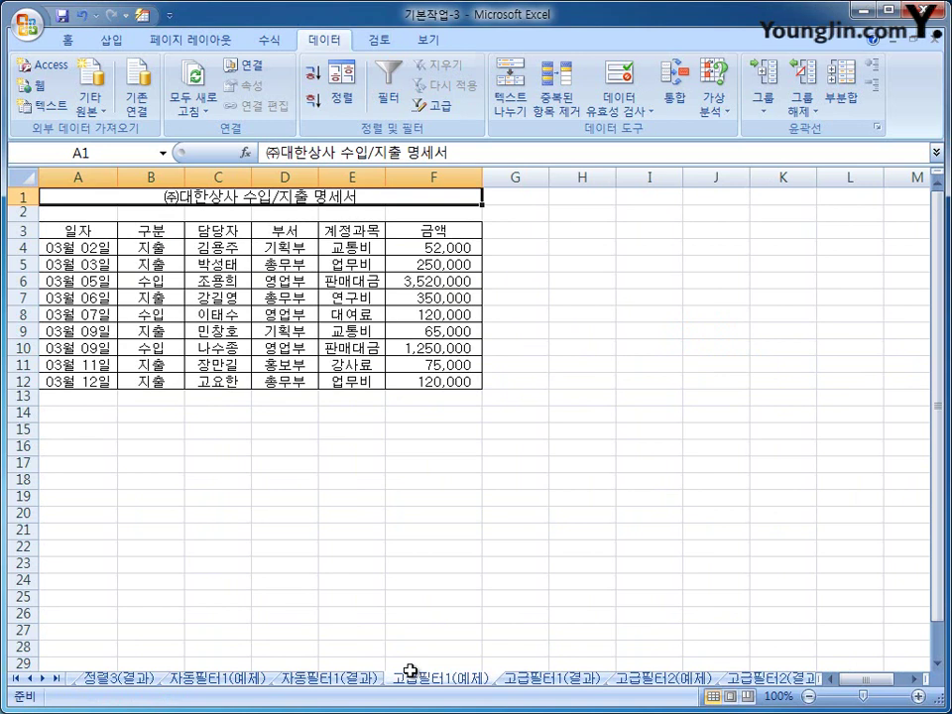
left_click(213, 679)
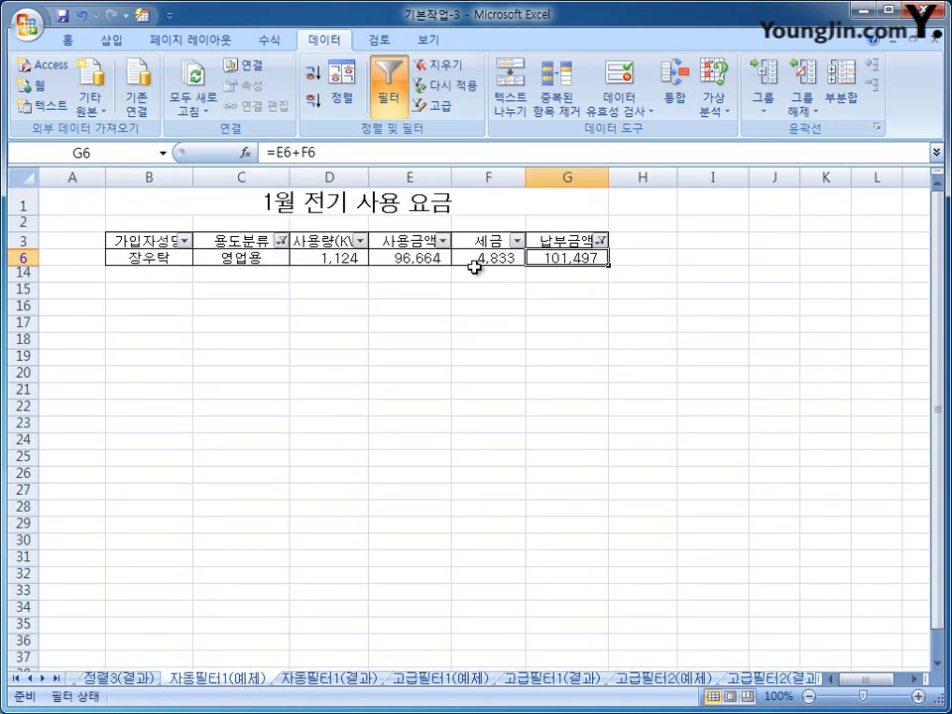
On the 고급필터1(예제) sheet, examine the data range A3:F12, the 구분 and 금액 fields, and the empty cells A14 and A15.
left_click(476, 683)
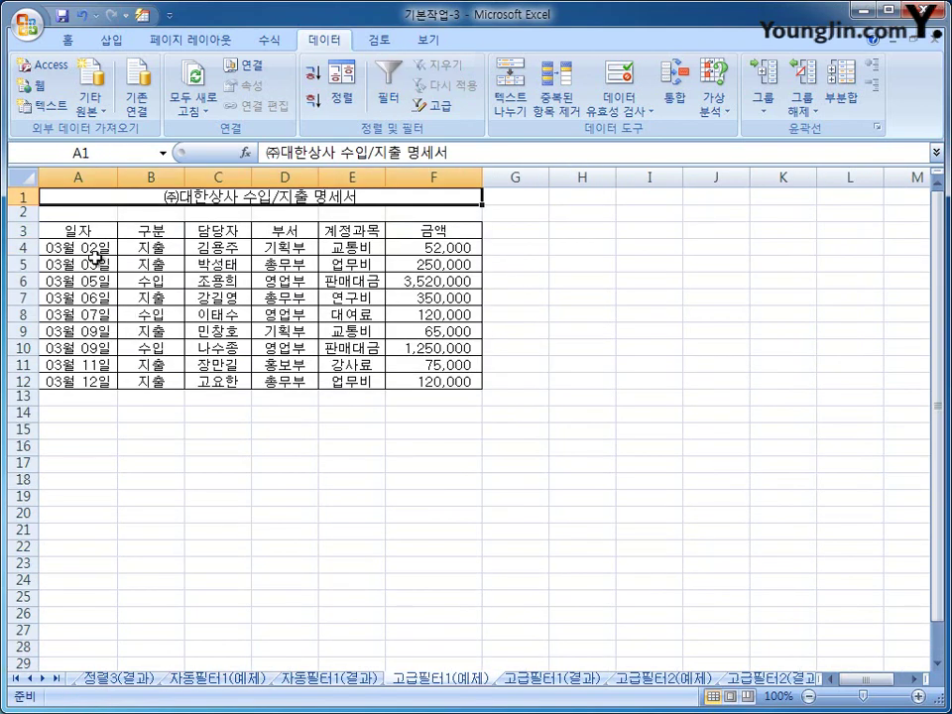
left_click_drag(68, 230, 432, 377)
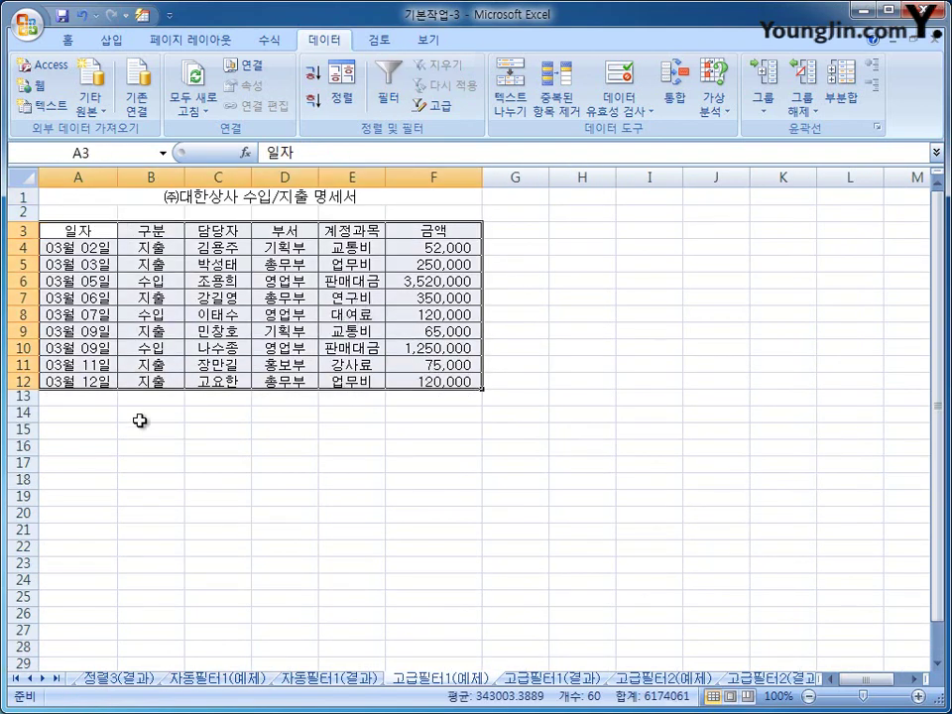
left_click(98, 432)
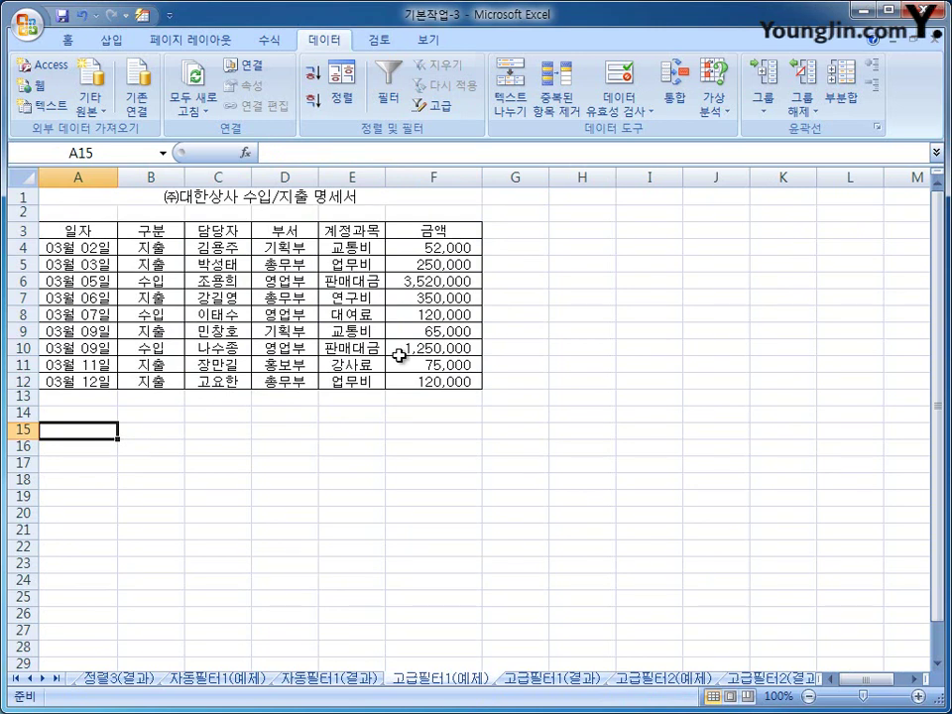
left_click(151, 230)
left_click(167, 249)
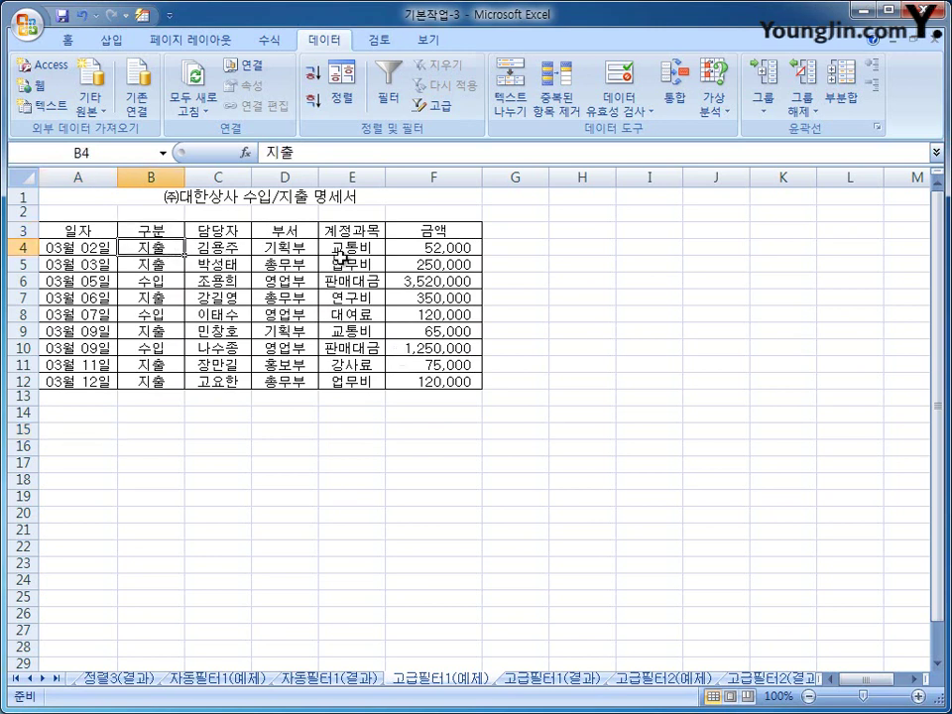
left_click(452, 232)
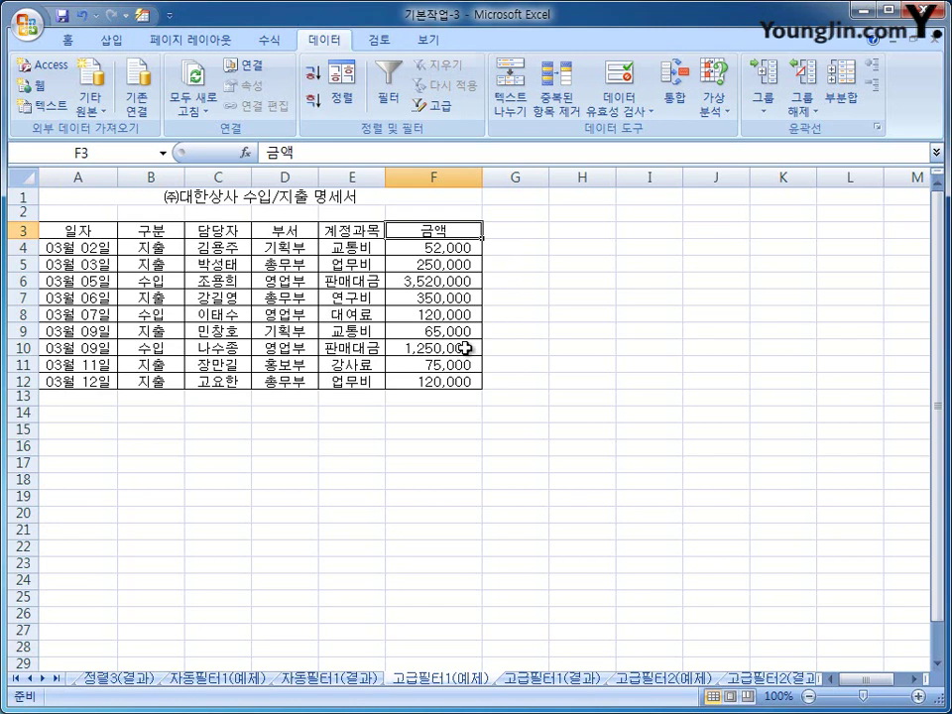
left_click(86, 416)
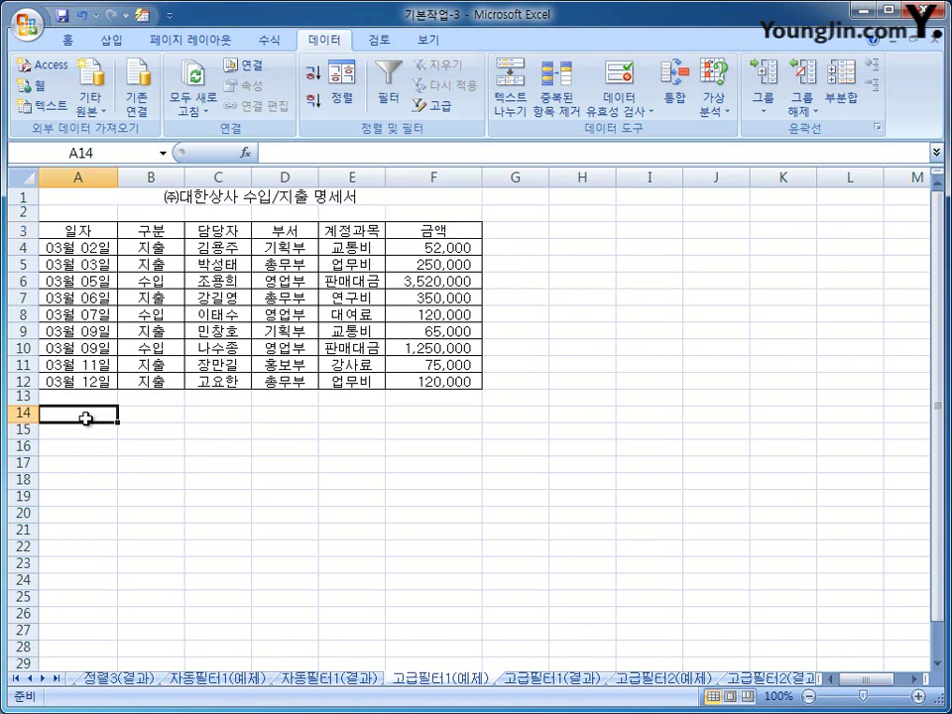
left_click(87, 433)
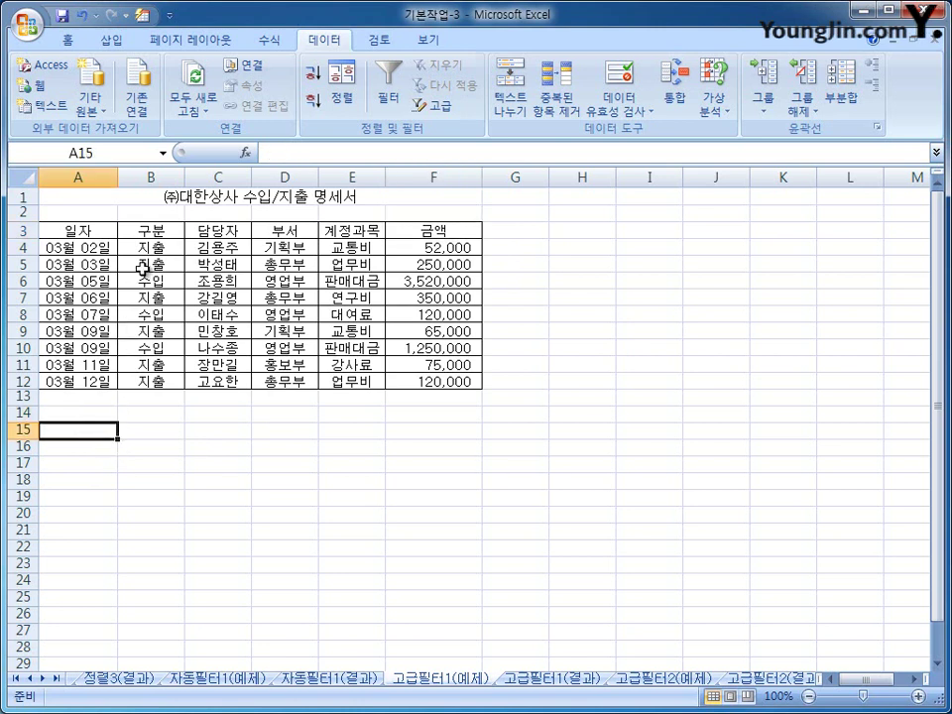
Copy the 구분 header and its 지출 value from B3:B4 into A15:A16 as a filter criterion.
left_click(158, 234)
left_click_drag(158, 233, 160, 251)
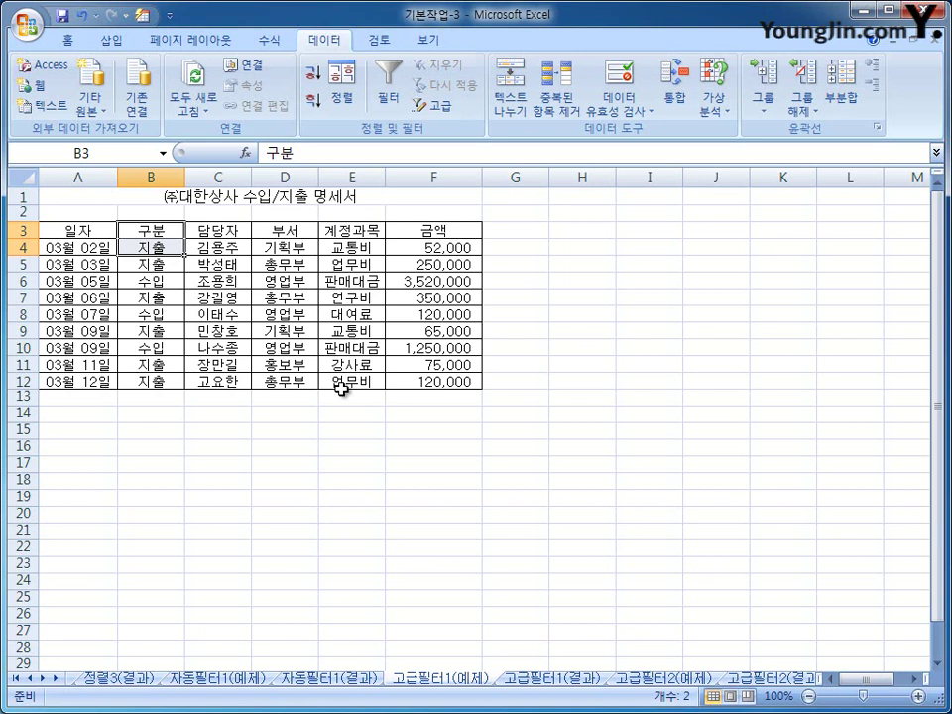
key("ctrl+c")
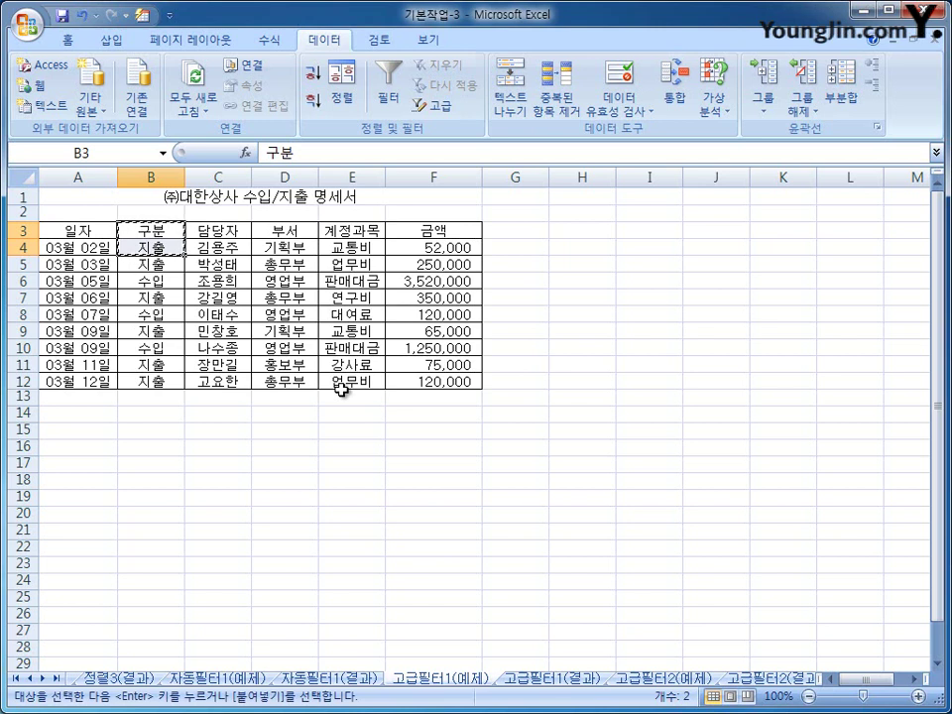
left_click(77, 436)
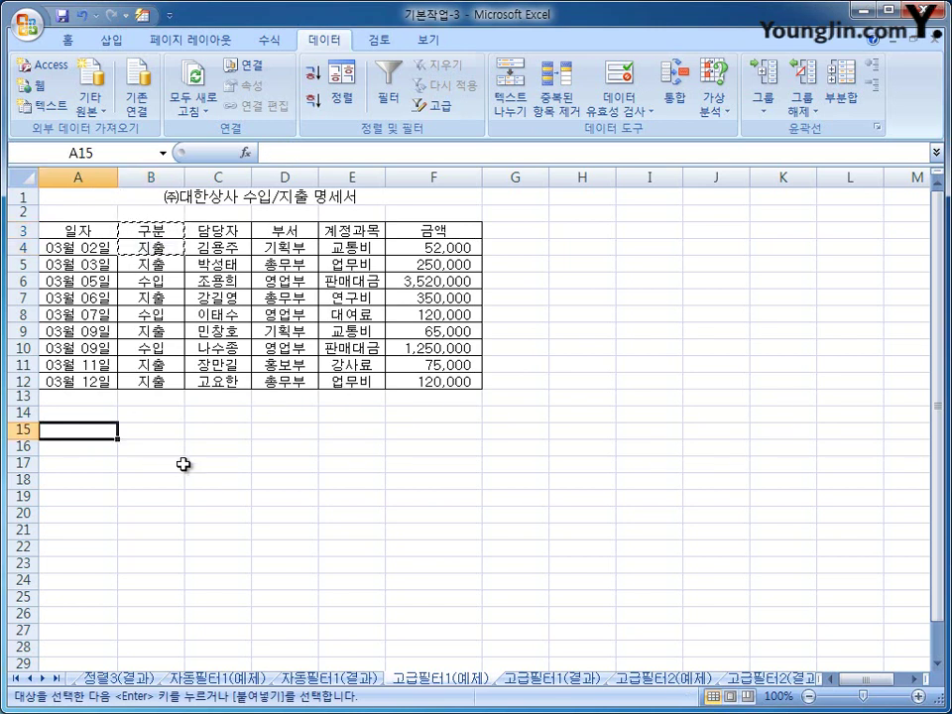
key("ctrl+v")
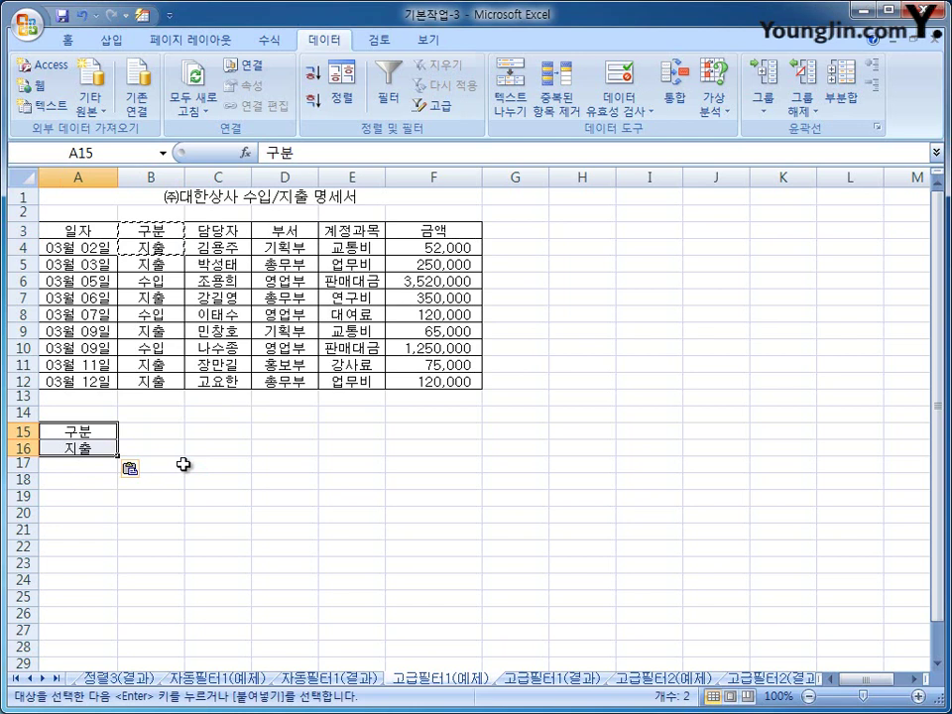
left_click(76, 432)
left_click(90, 449)
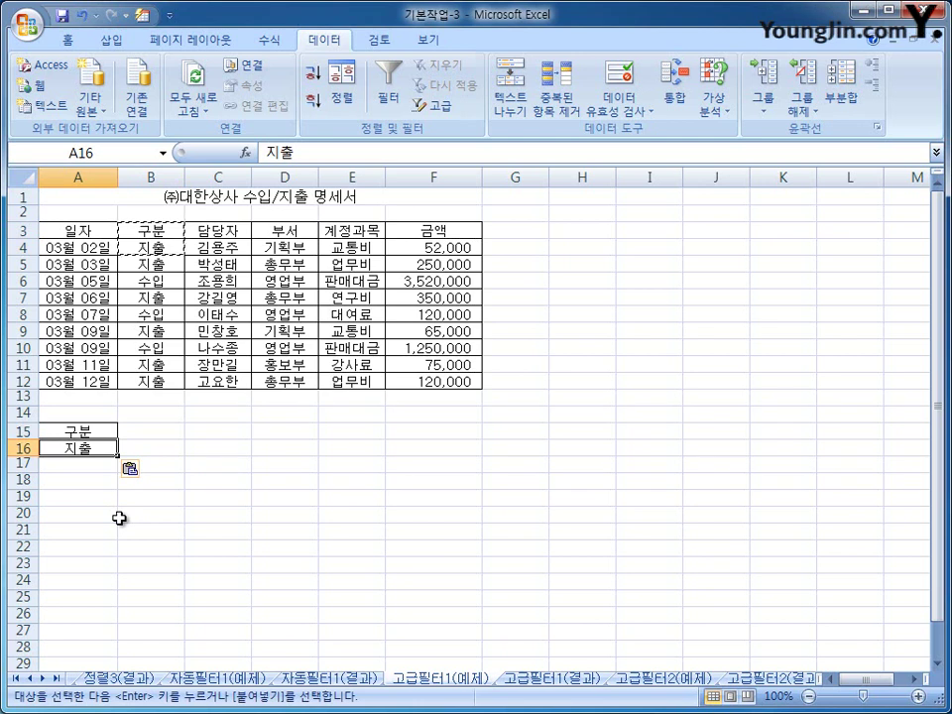
Copy the 금액 header into B15 and enter the condition >=100000 in B16.
left_click(416, 232)
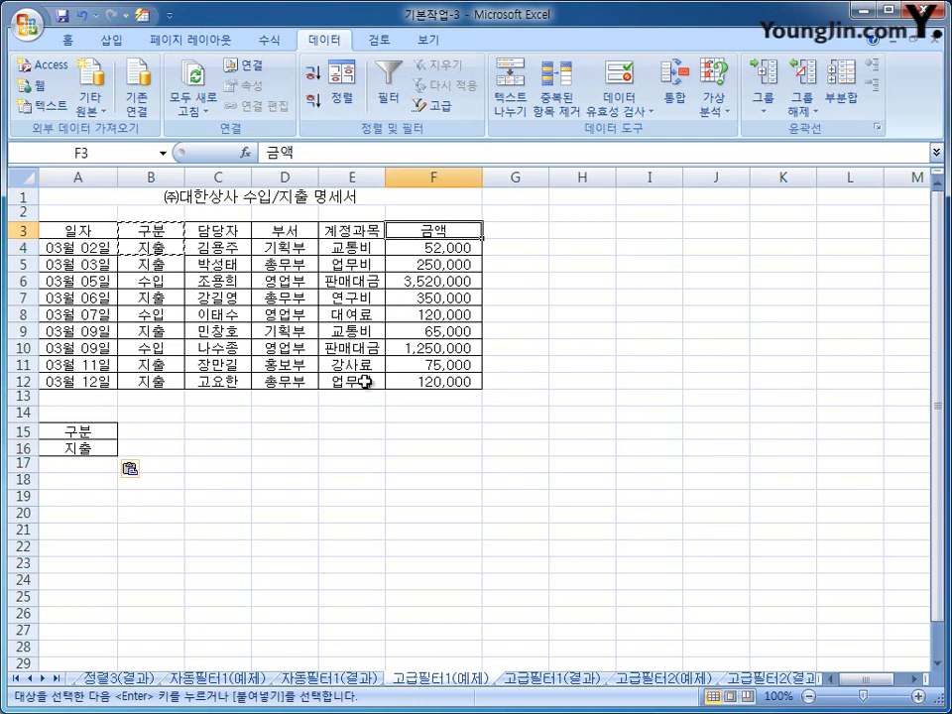
key("ctrl+c")
left_click(163, 433)
key("ctrl+v")
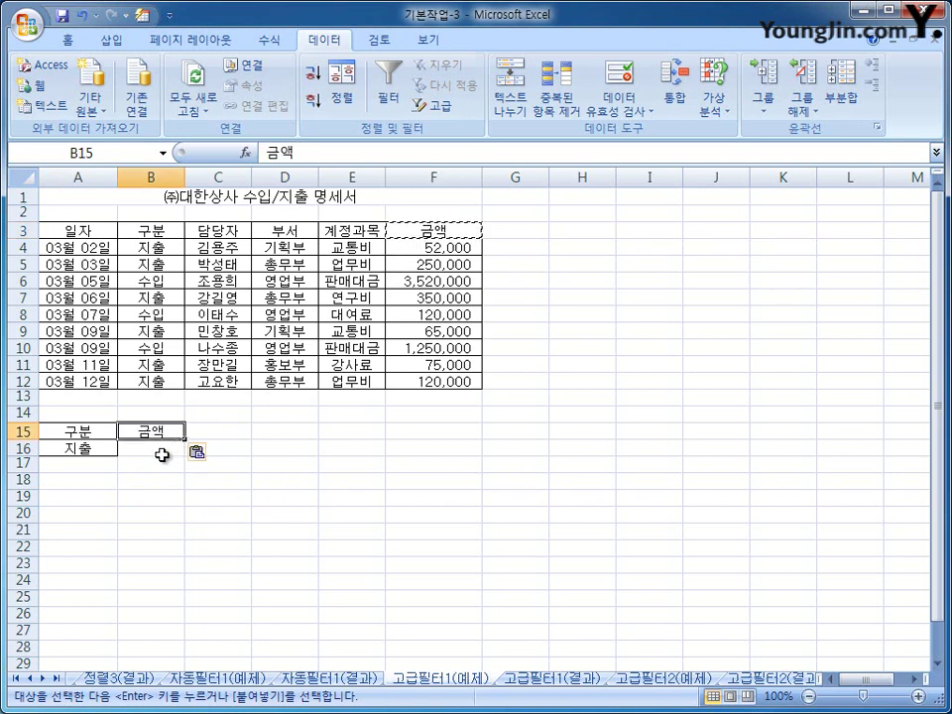
left_click(161, 454)
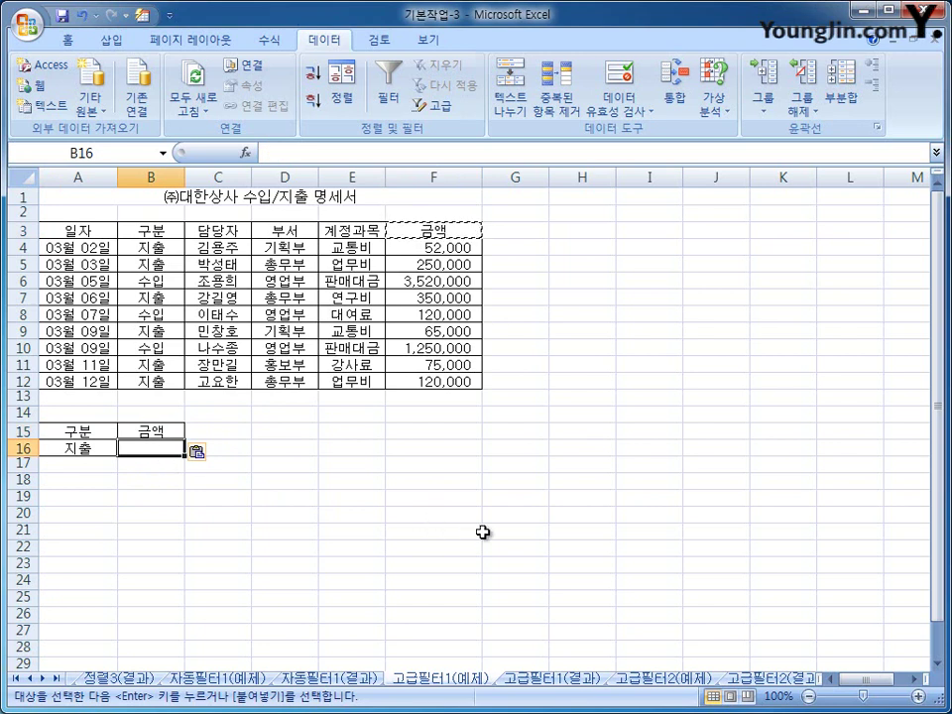
type(">=")
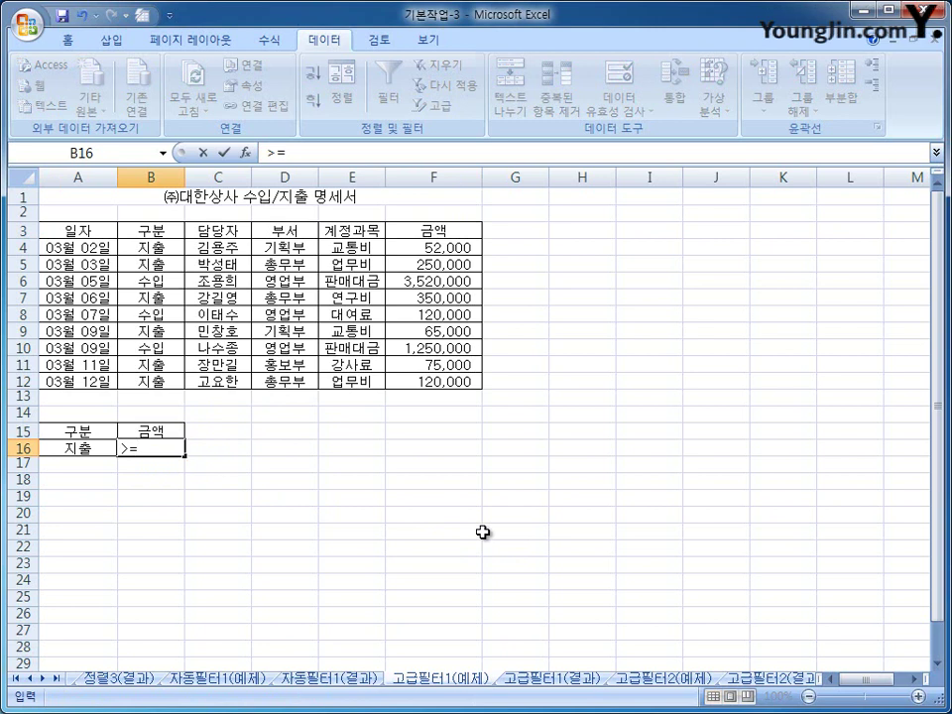
type("100000")
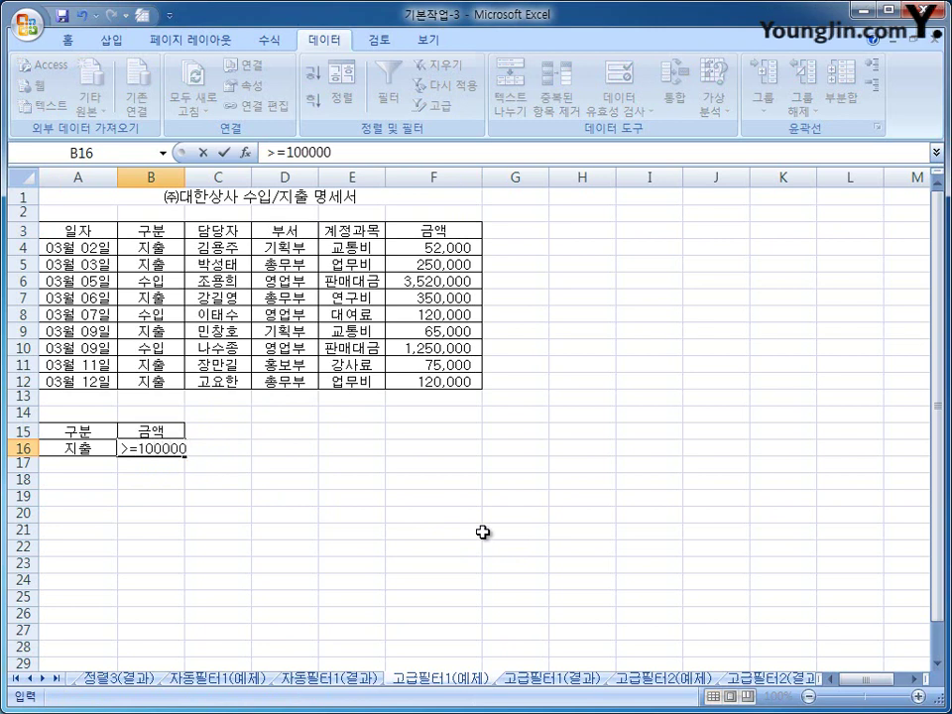
Commit the >=100000 condition in B16 and review the criteria range A15:B16, including the 지출 and amount conditions in row 16.
key("Return")
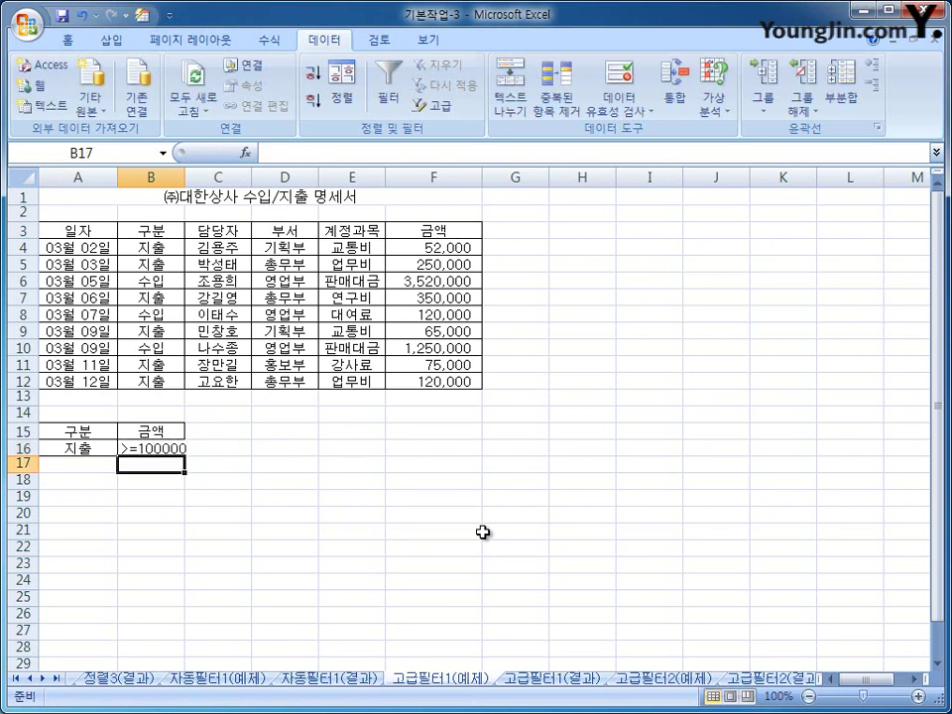
left_click(163, 449)
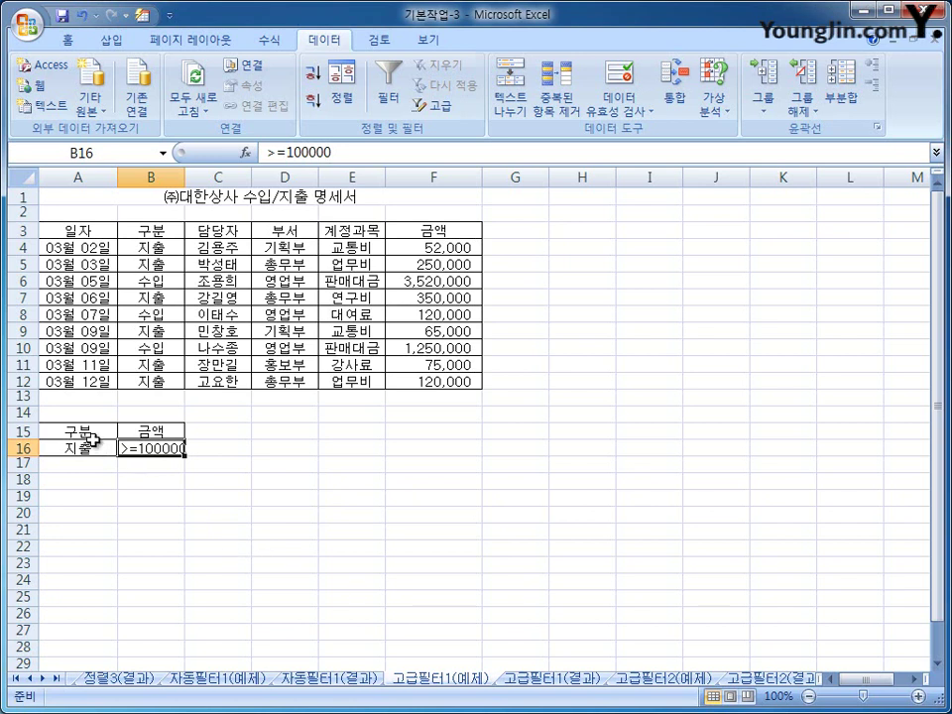
left_click_drag(81, 433, 123, 449)
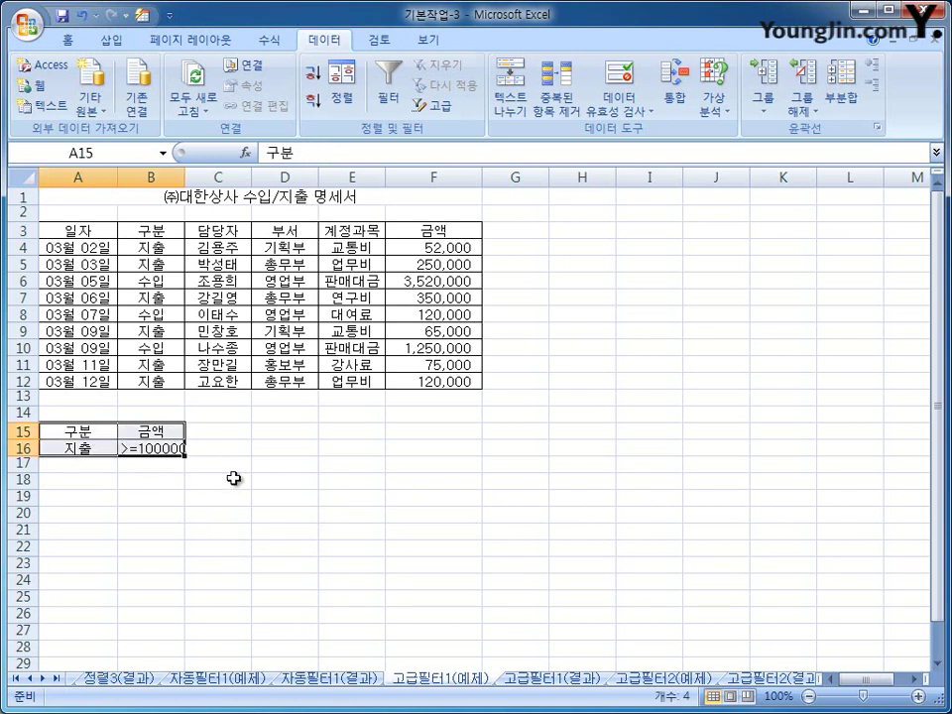
left_click(298, 494)
left_click_drag(81, 447, 159, 449)
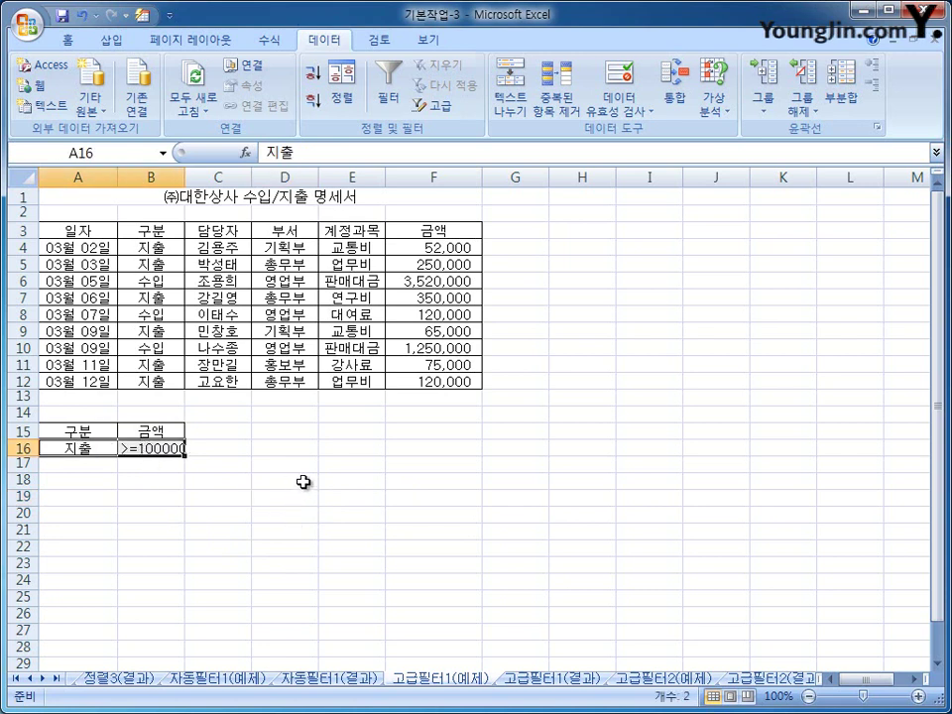
left_click(159, 448)
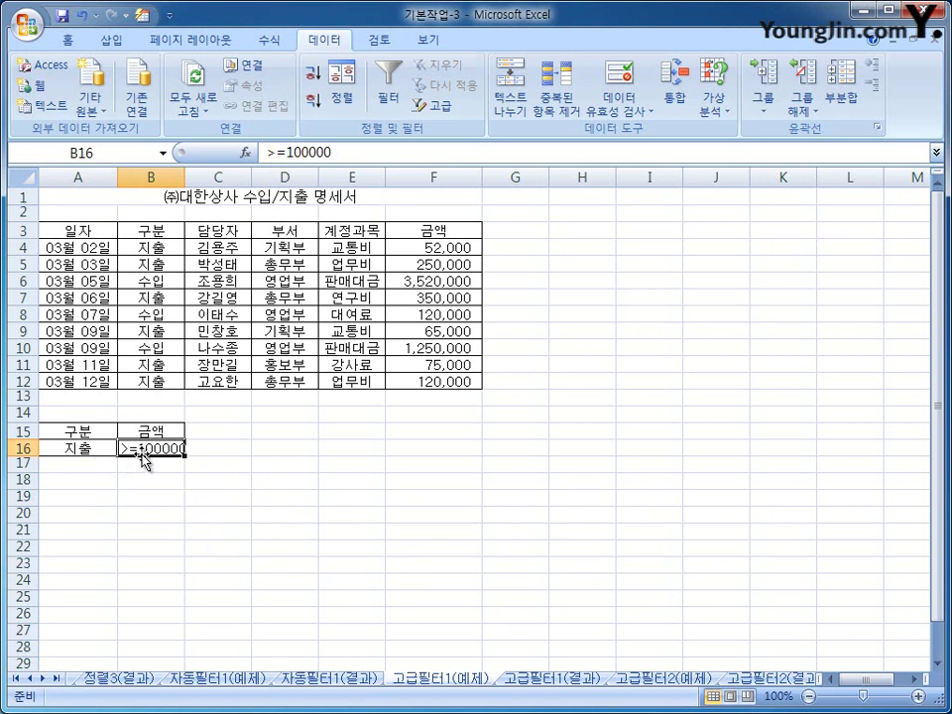
Move the >=100000 condition down to B17 to compare the OR layout with the AND layout, and move it back to B16.
left_click_drag(145, 457, 155, 468)
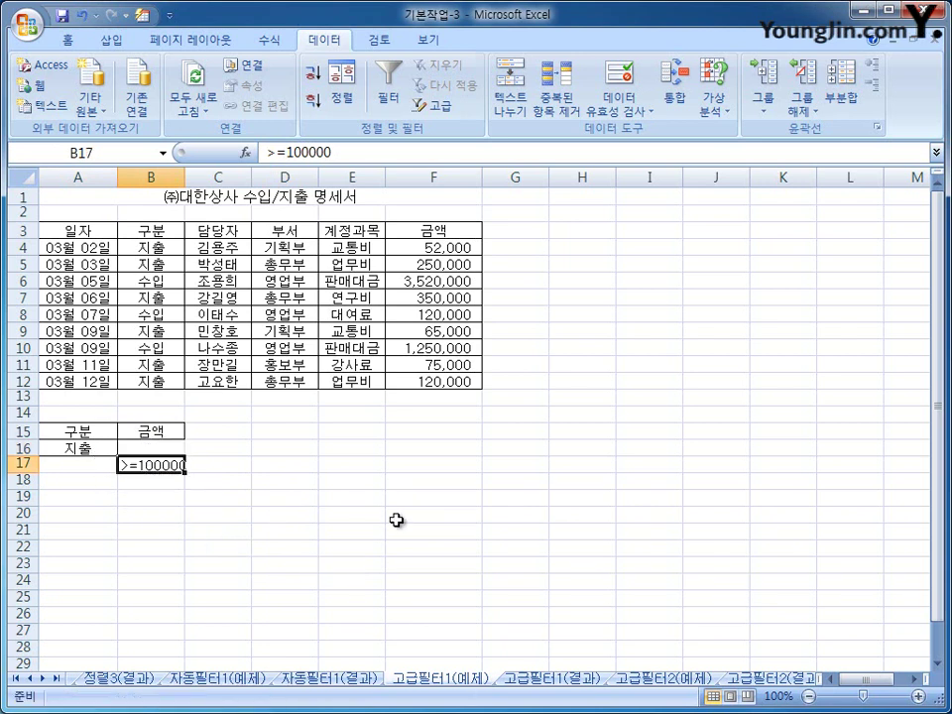
left_click_drag(94, 432, 164, 467)
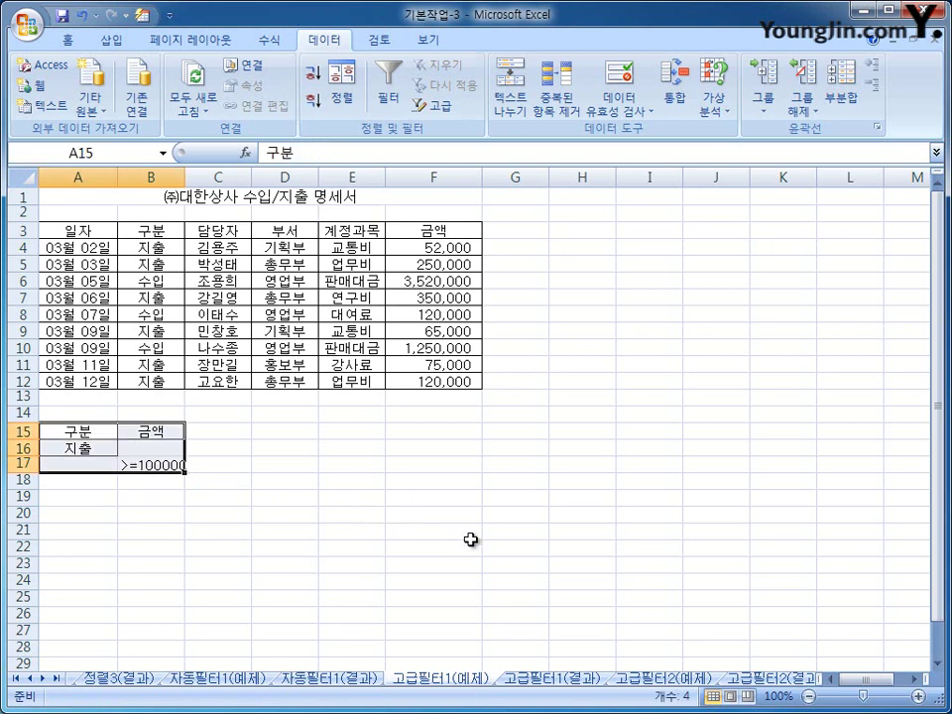
left_click(91, 448)
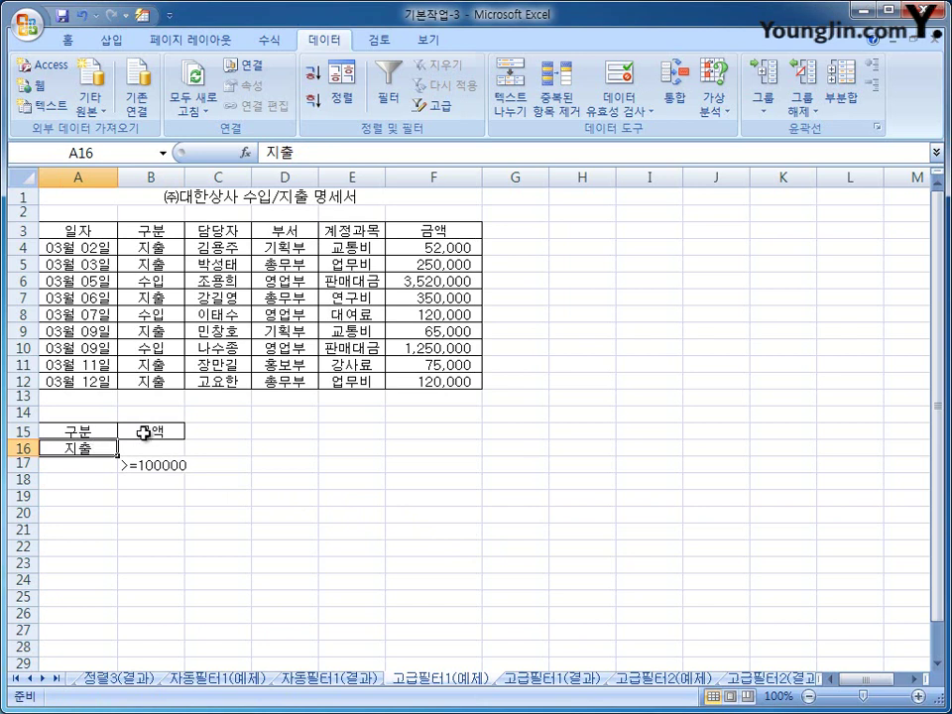
left_click(140, 463)
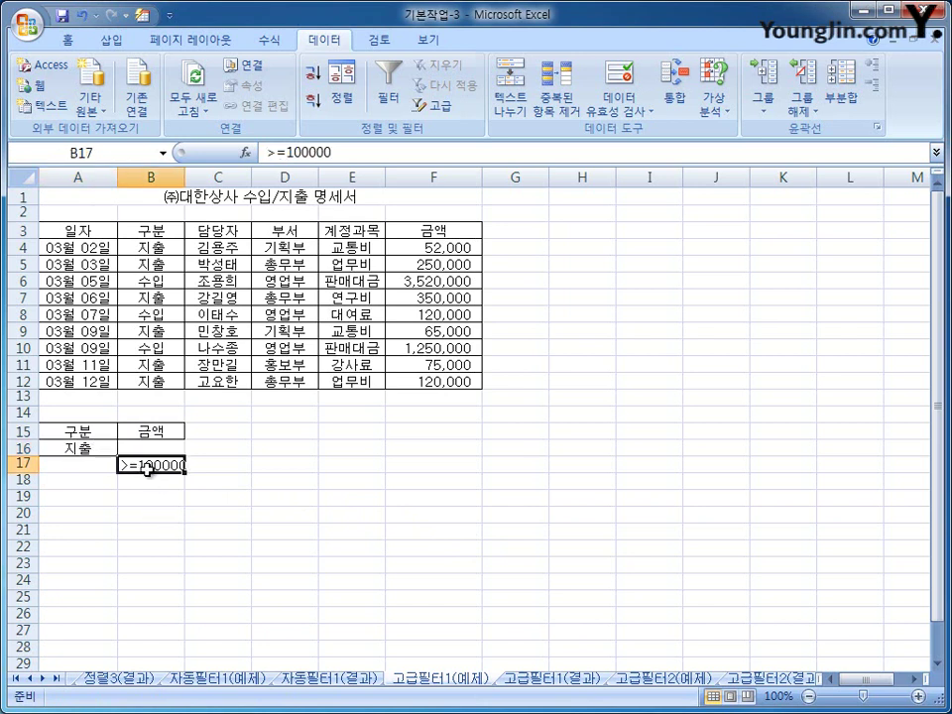
left_click_drag(152, 472, 151, 455)
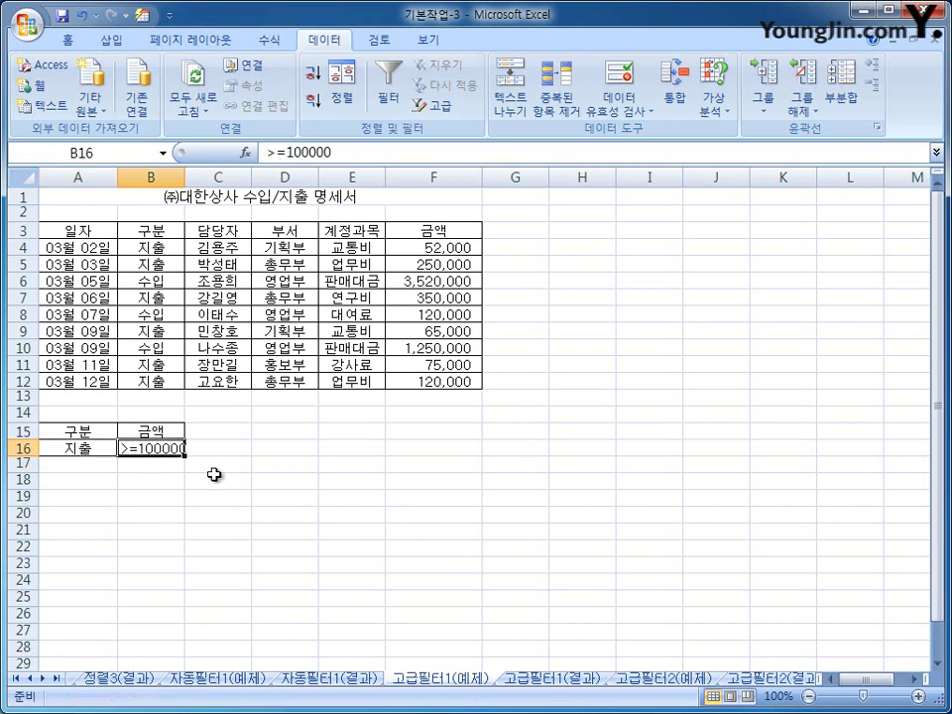
left_click_drag(90, 448, 153, 450)
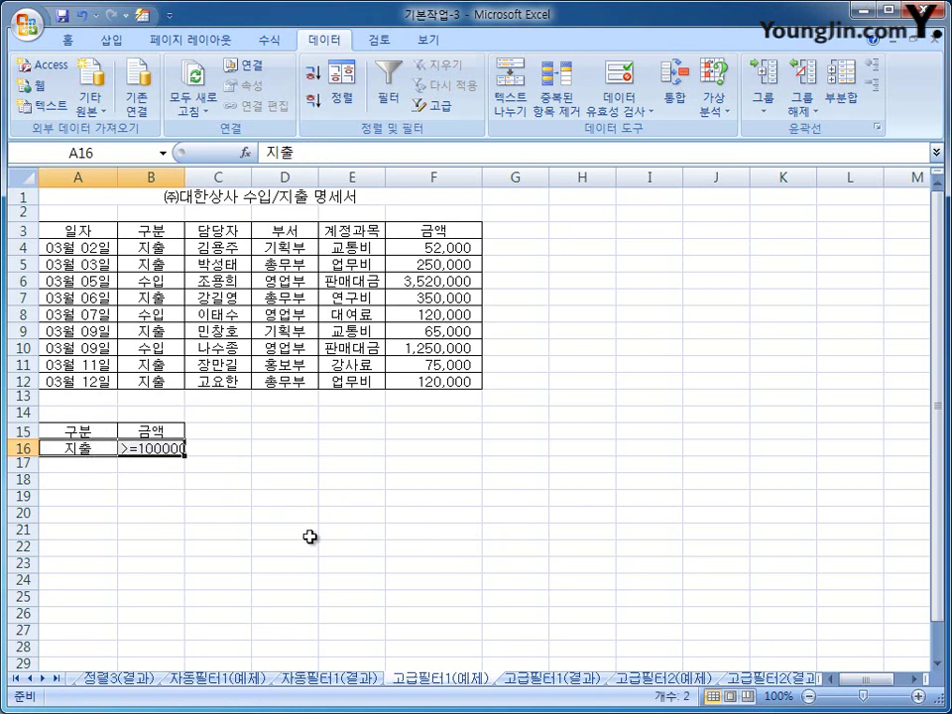
Run an Advanced Filter on the list A3:F12 with criteria range A15:B16, copying the results to another location starting at A20.
left_click(260, 336)
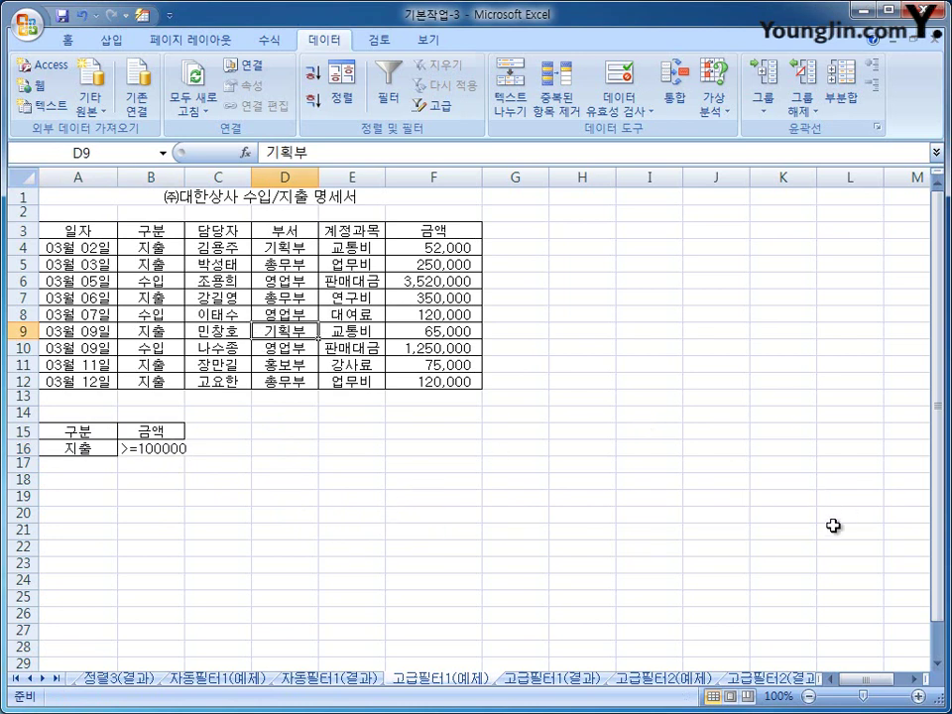
left_click(442, 115)
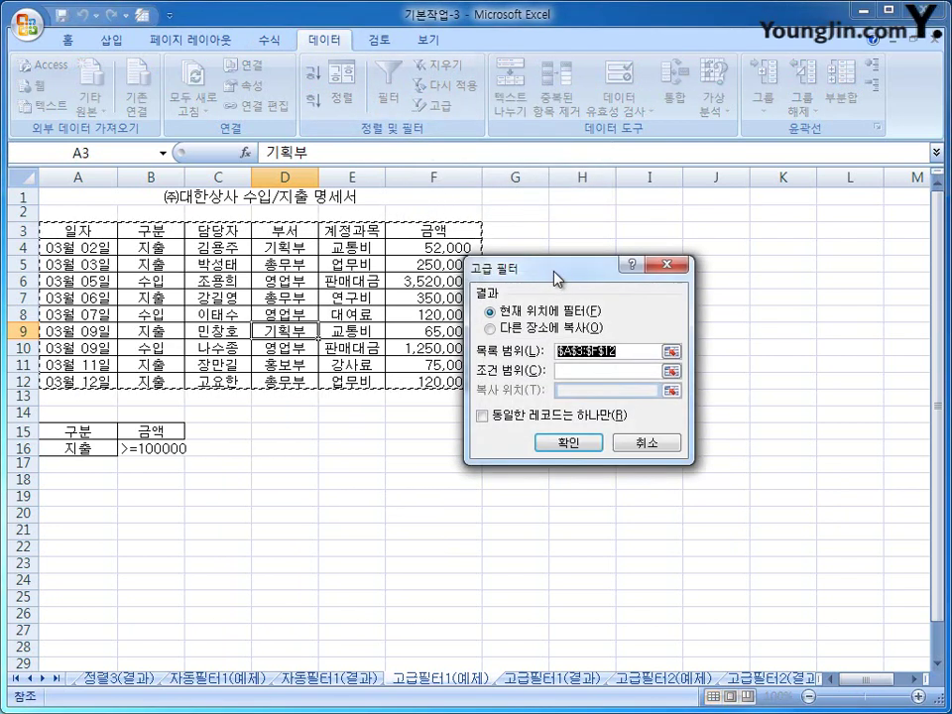
left_click_drag(559, 280, 647, 251)
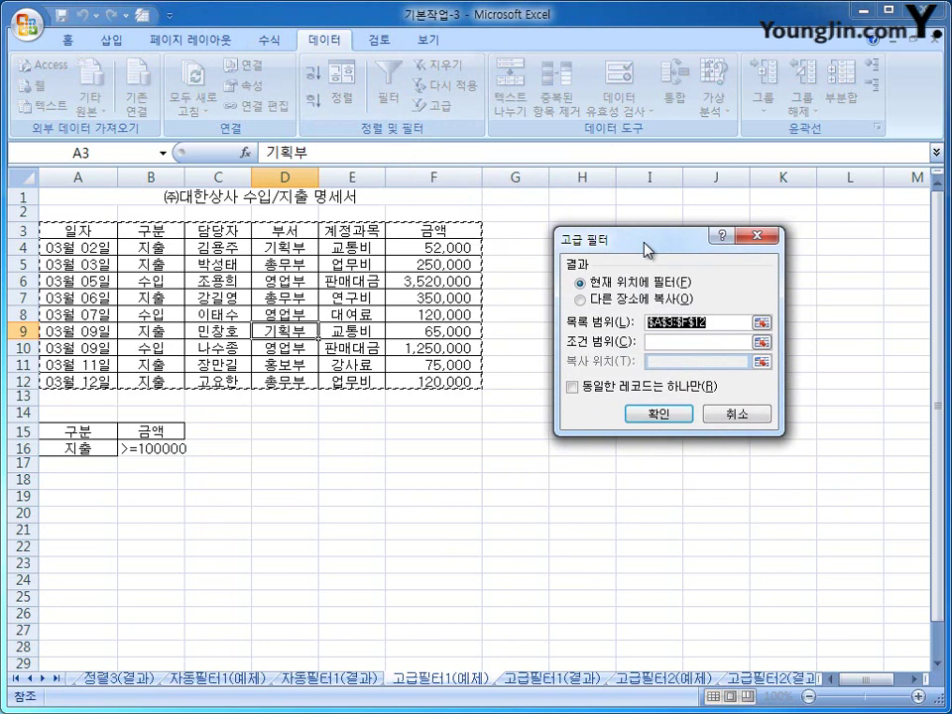
left_click(710, 343)
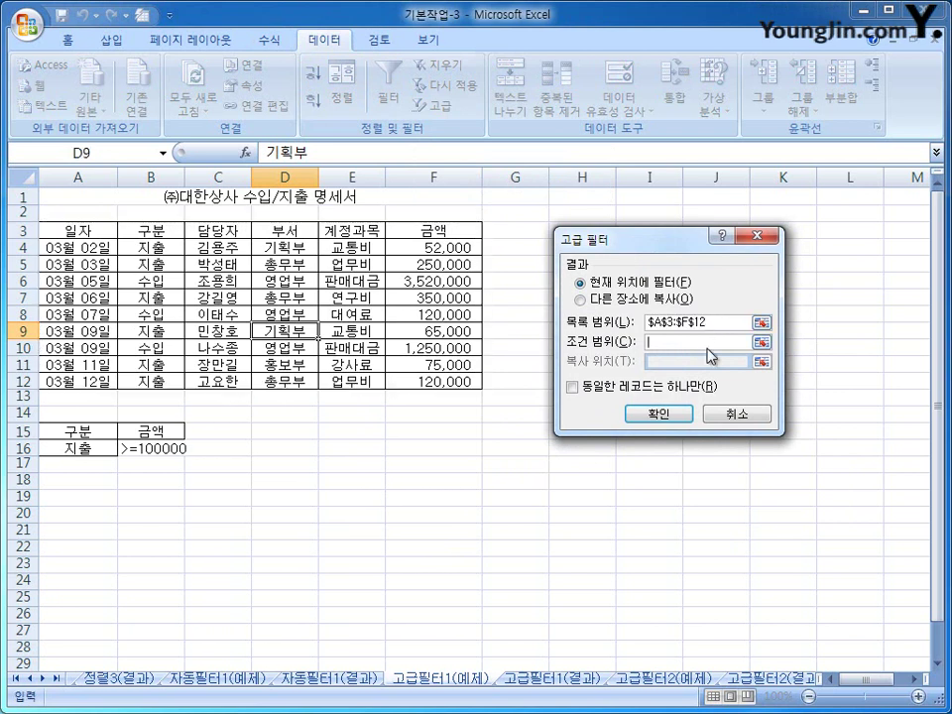
left_click_drag(91, 433, 144, 451)
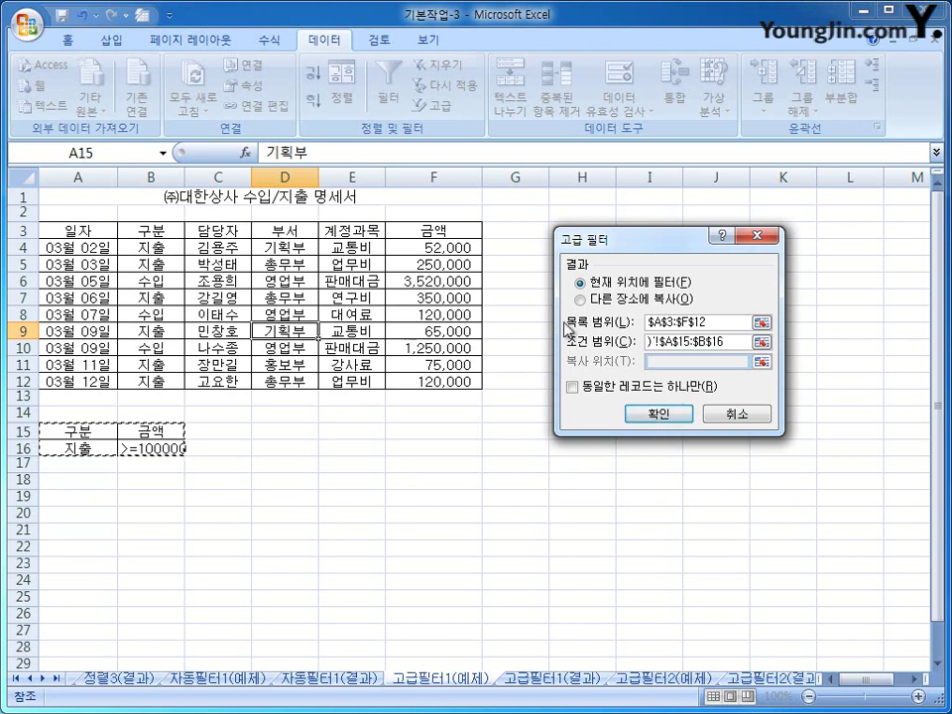
left_click(622, 309)
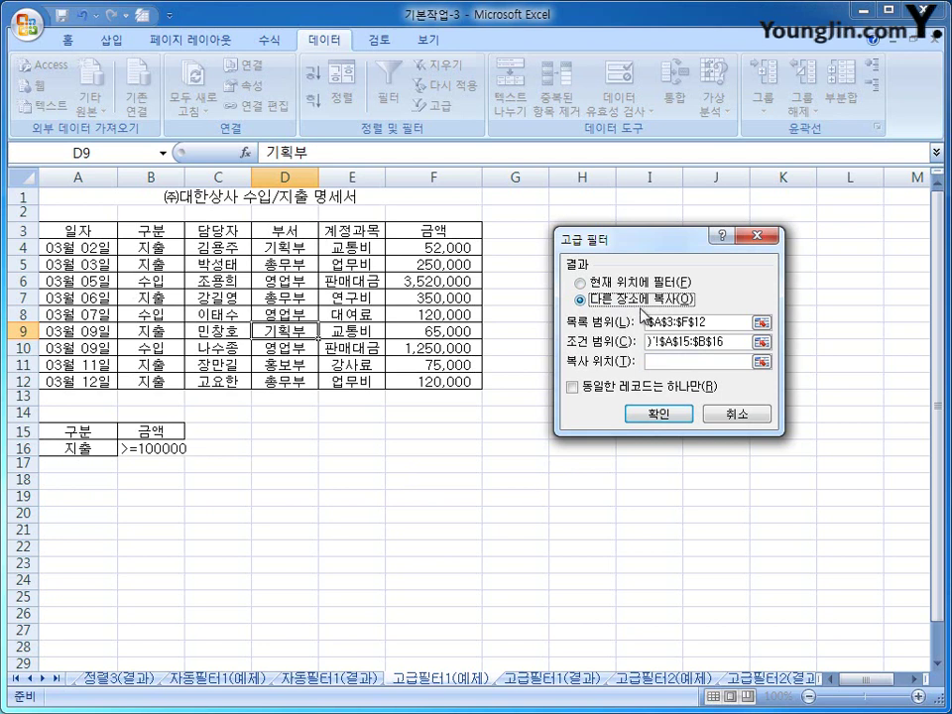
left_click(659, 363)
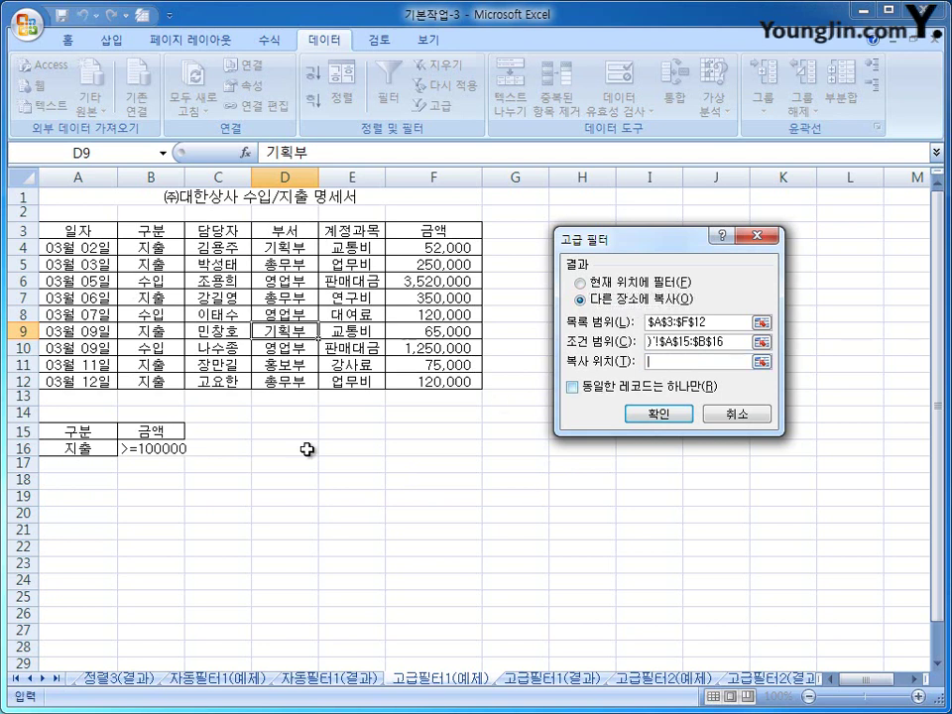
left_click(66, 514)
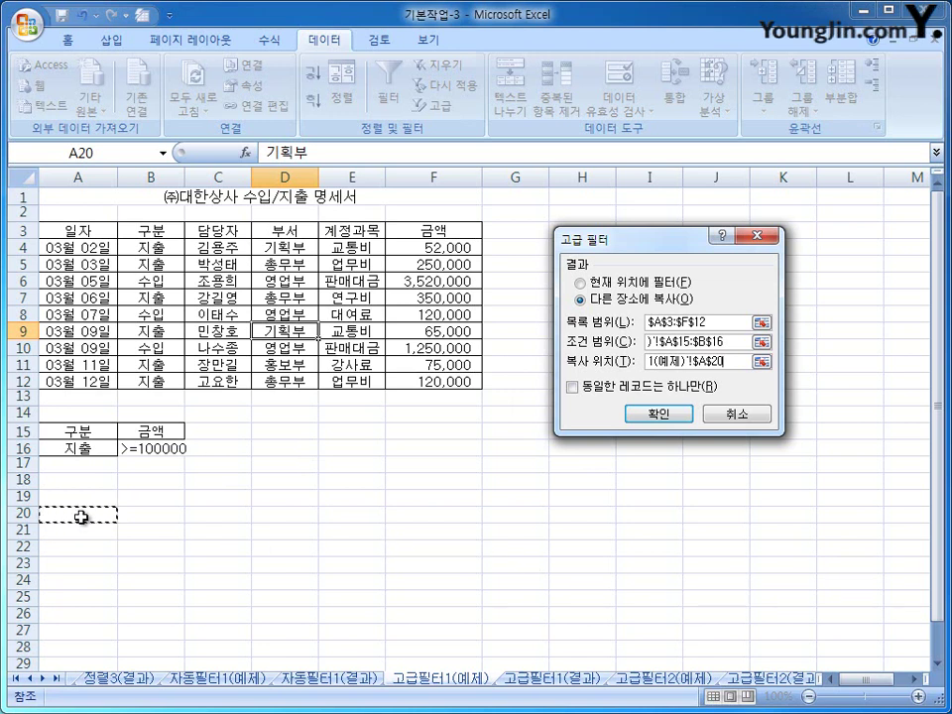
left_click(670, 416)
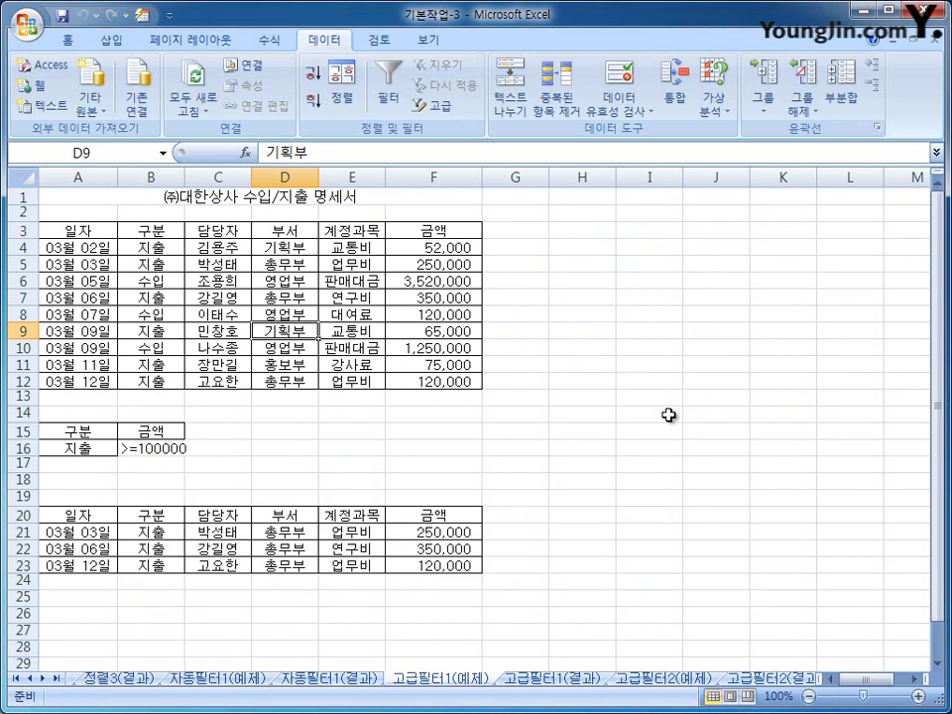
Check the 구분 and 금액 columns of the extracted records in B20:B23 and F20:F23.
left_click_drag(143, 514, 145, 566)
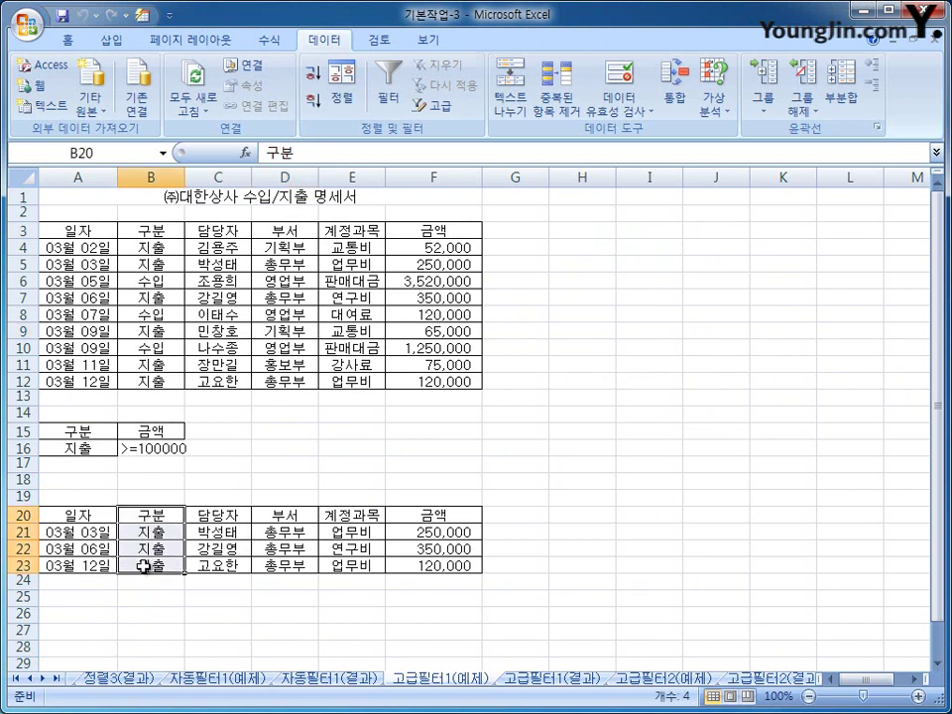
left_click_drag(430, 514, 456, 565)
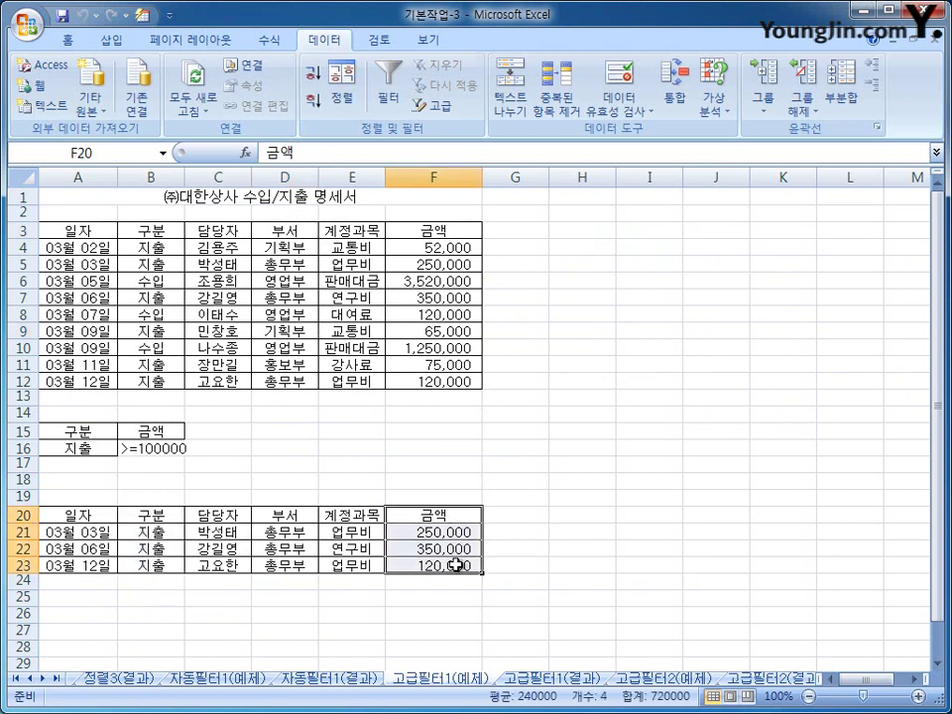
left_click(456, 564)
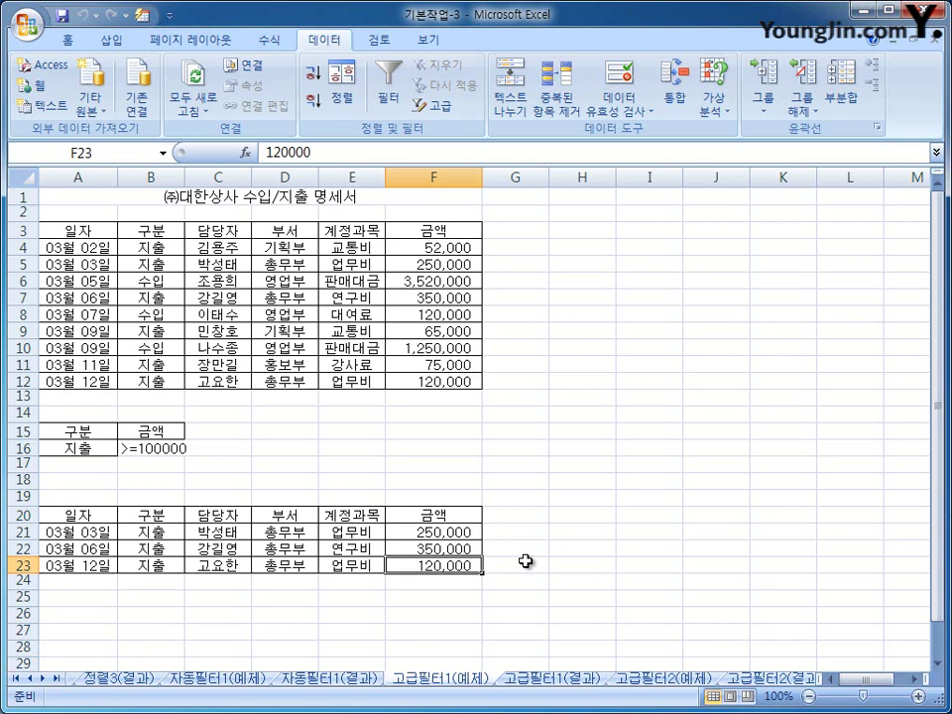
On the 고급필터3(예제) sheet, examine the data range A3:I11, the 가전 entries under 제품분류, and the 달성율 values in F4:F11.
left_click(592, 683)
left_click(643, 683)
left_click(758, 682)
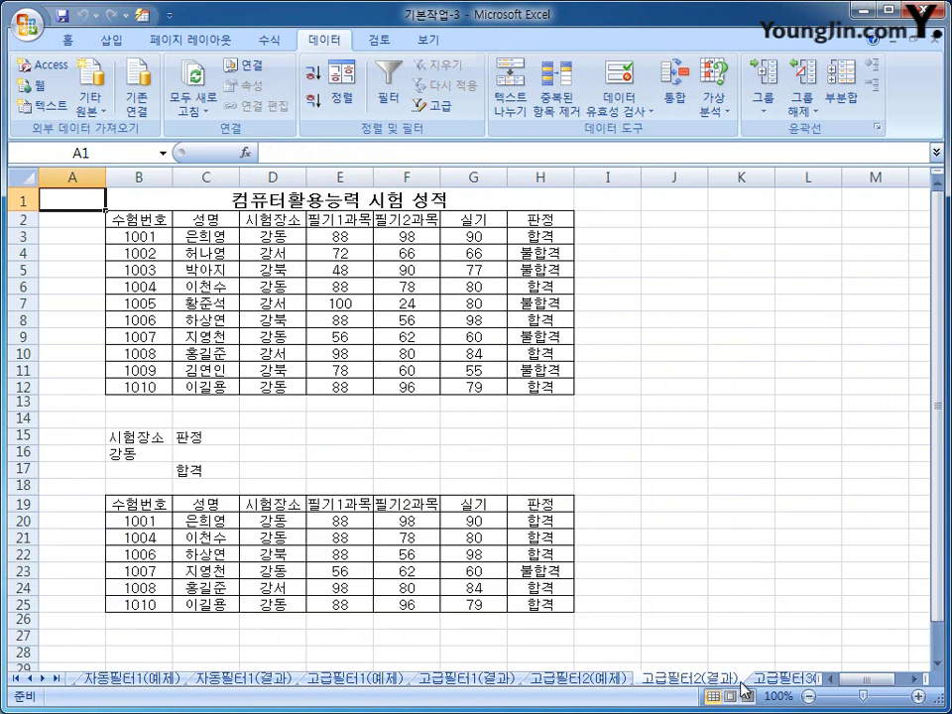
left_click(783, 683)
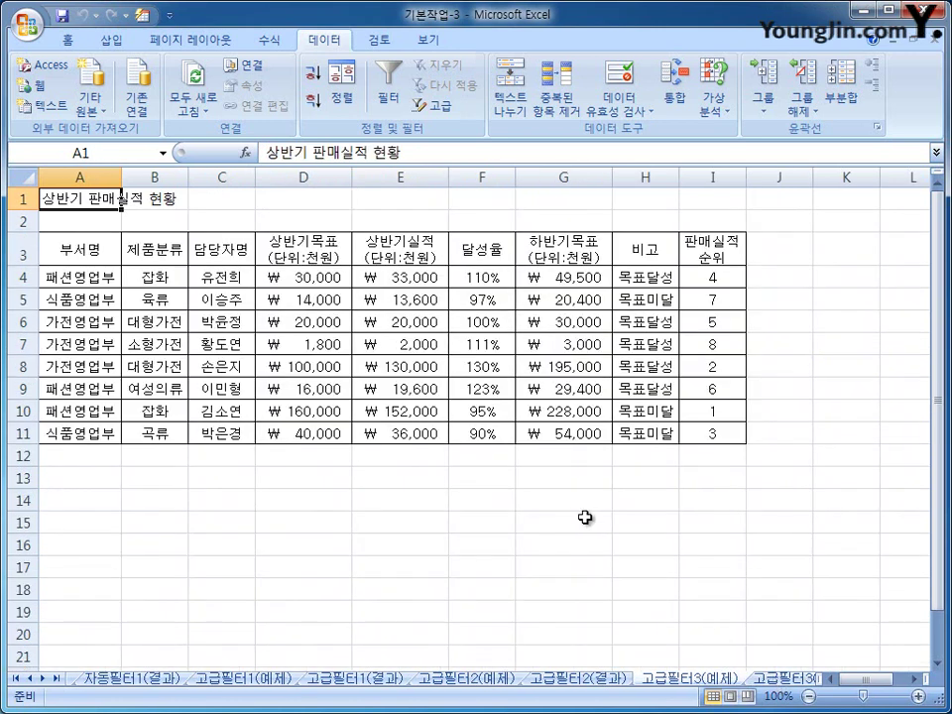
left_click_drag(104, 248, 703, 432)
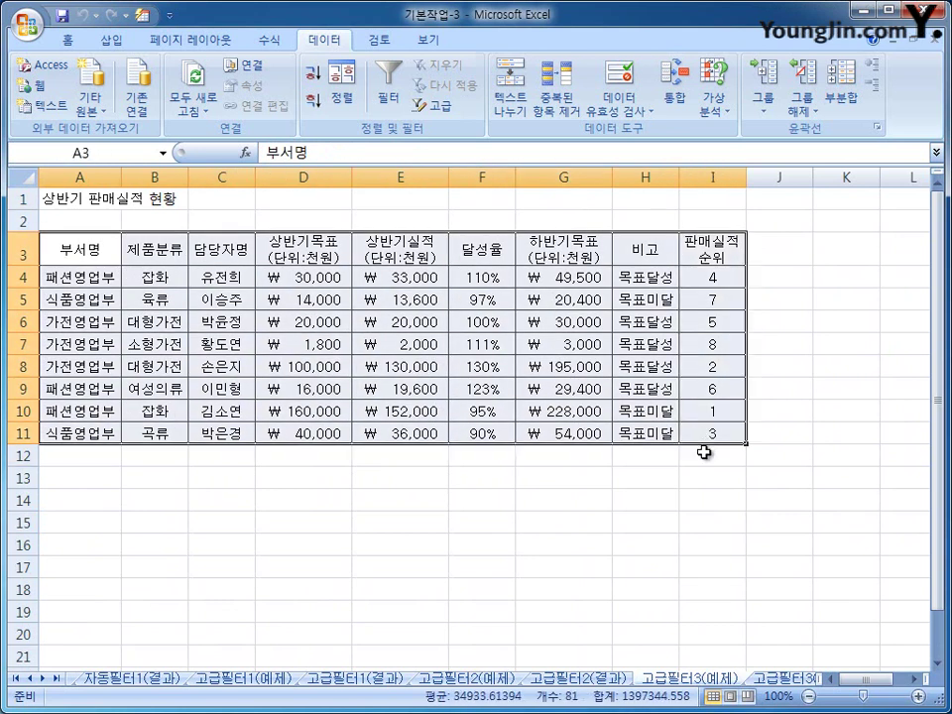
left_click(705, 432)
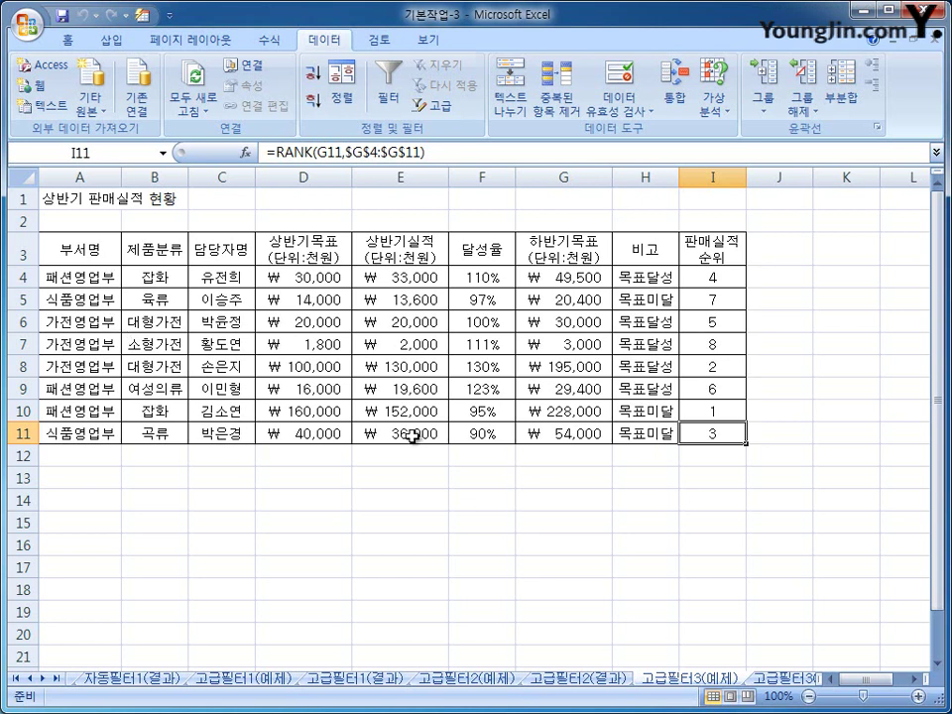
left_click(154, 344)
left_click(153, 366)
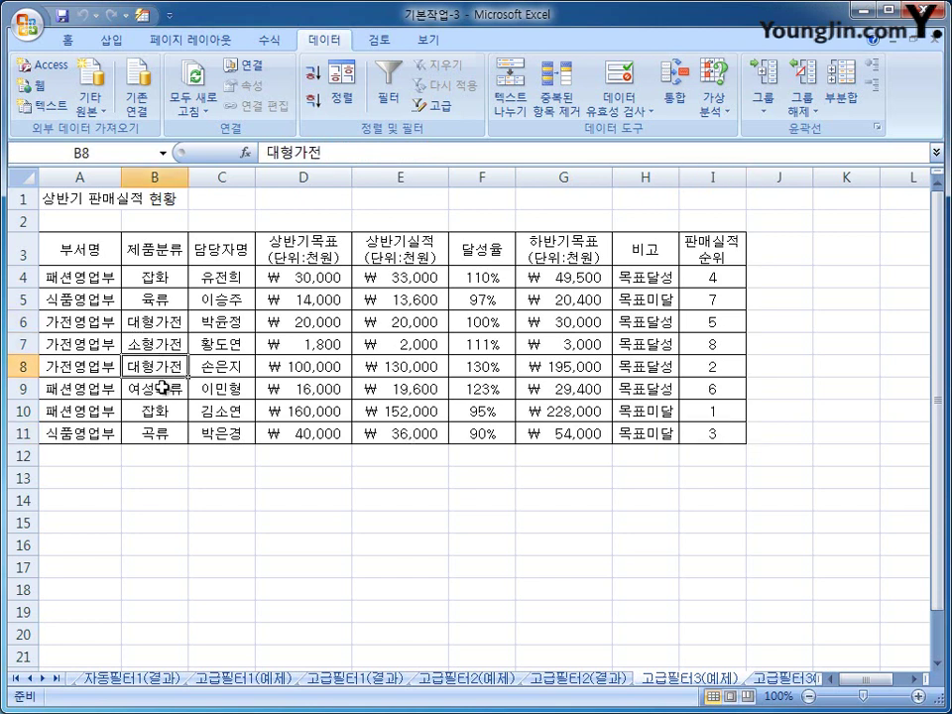
left_click_drag(480, 277, 499, 440)
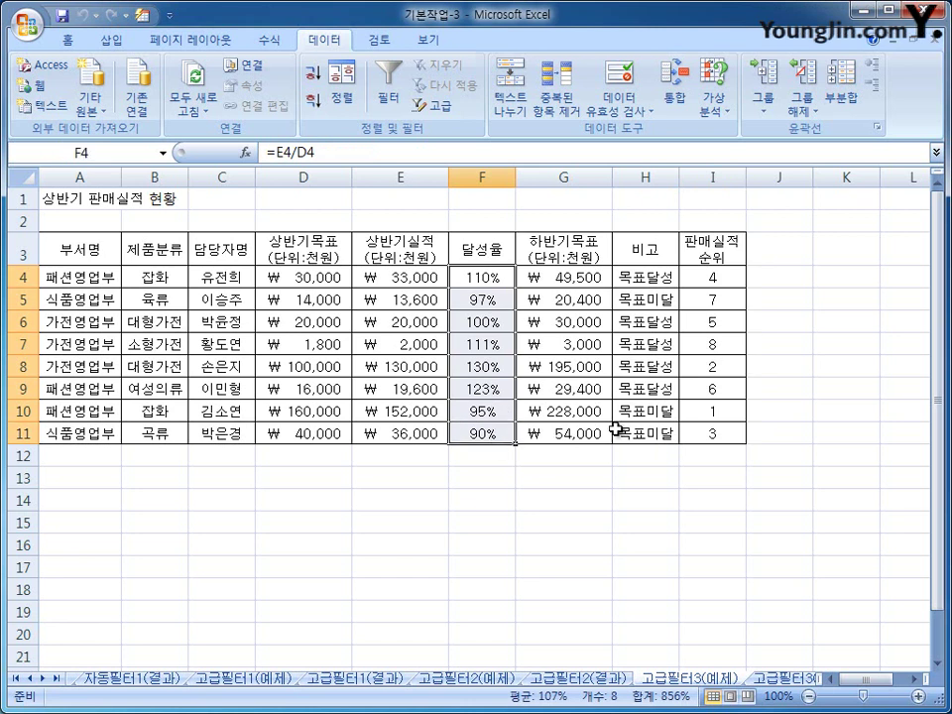
Copy the 제품분류 header from B3 into A14 and enter the wildcard condition *가전 in A15.
left_click(164, 246)
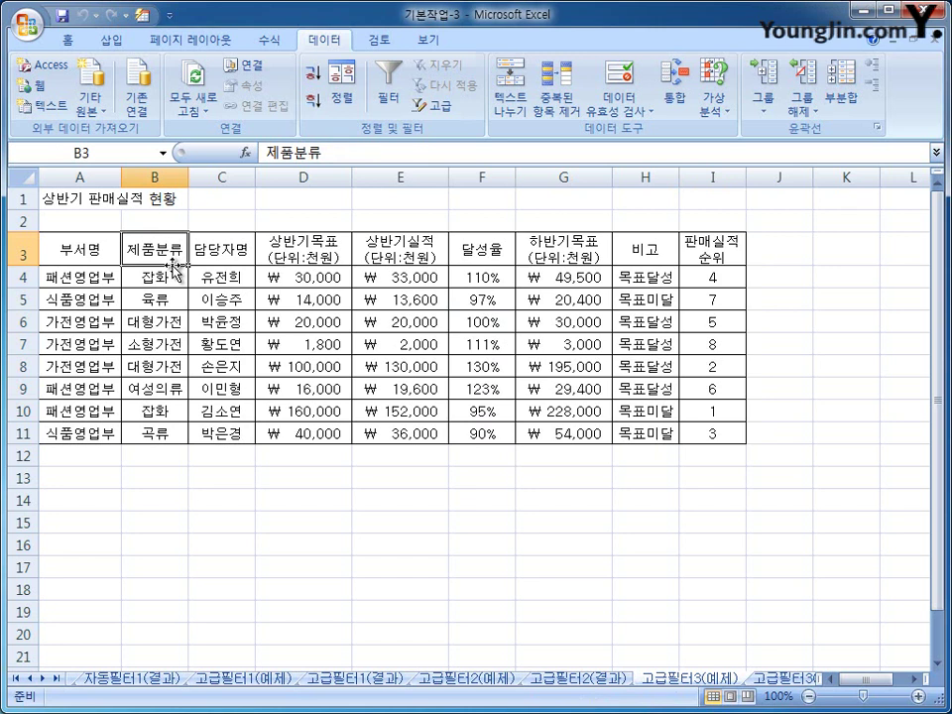
key("ctrl+c")
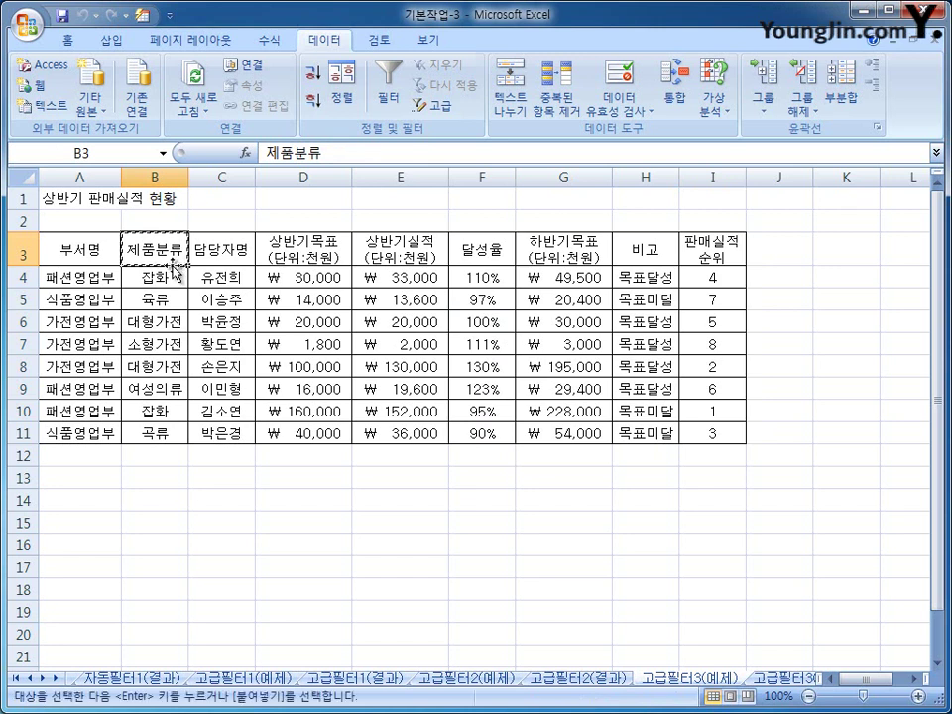
left_click(95, 501)
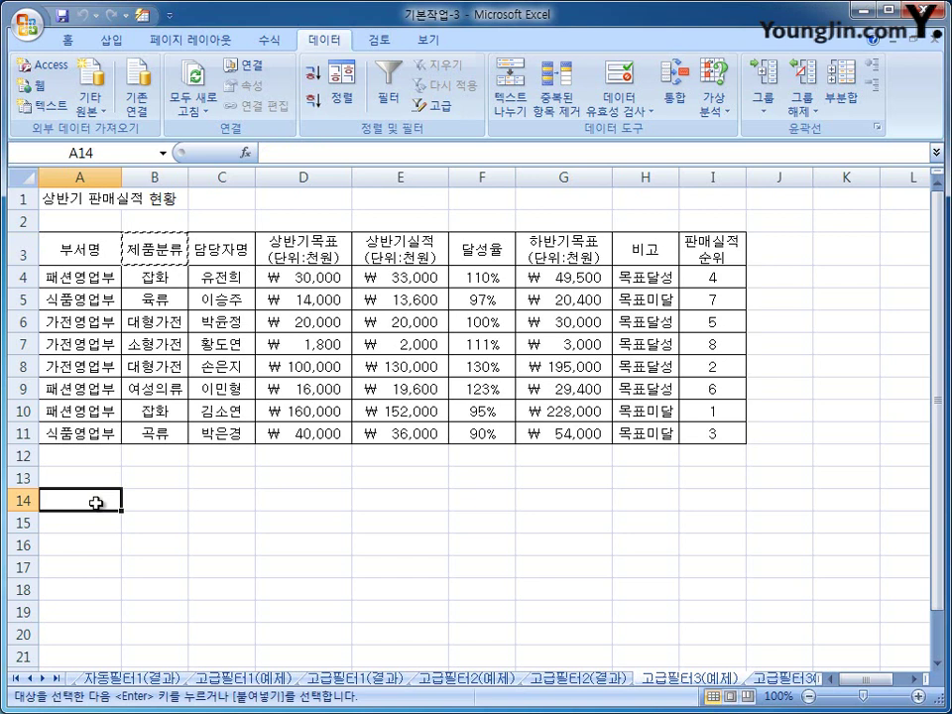
key("ctrl+v")
left_click(91, 518)
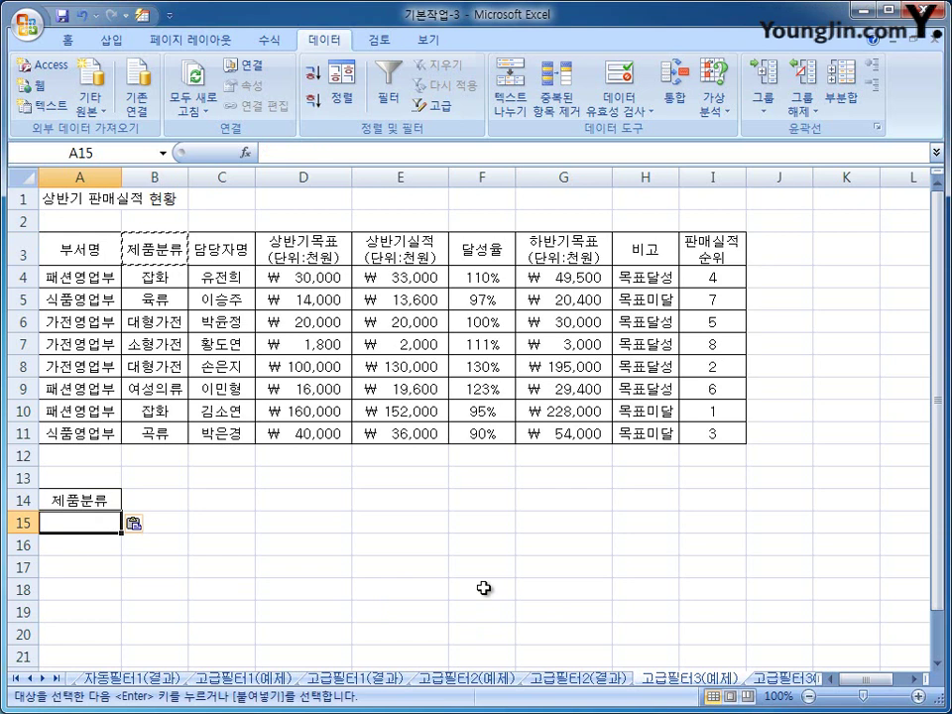
type("*")
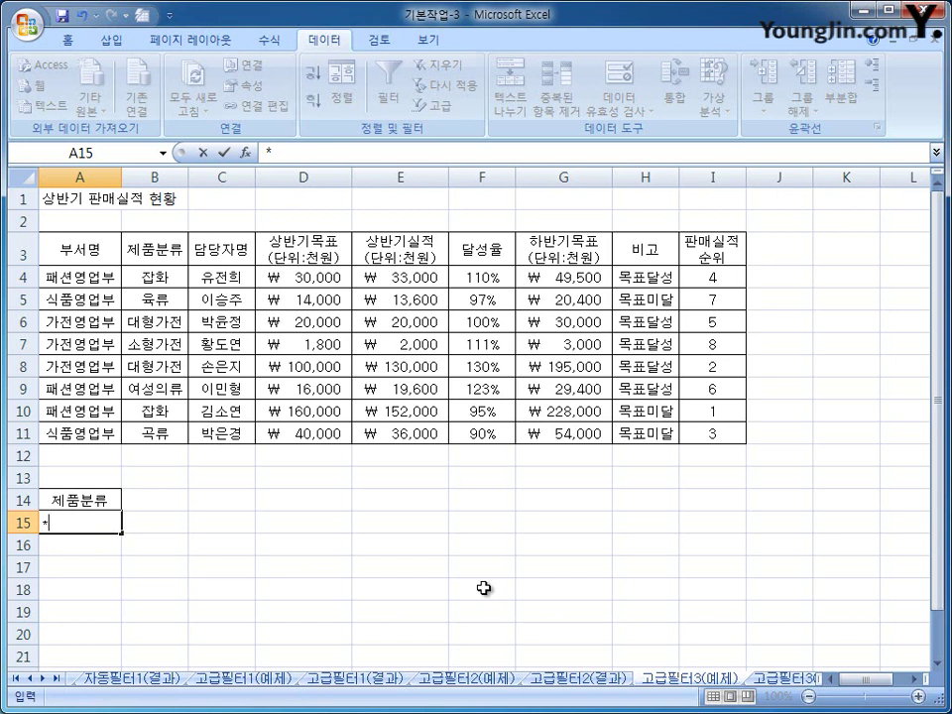
type("가전")
key("Return")
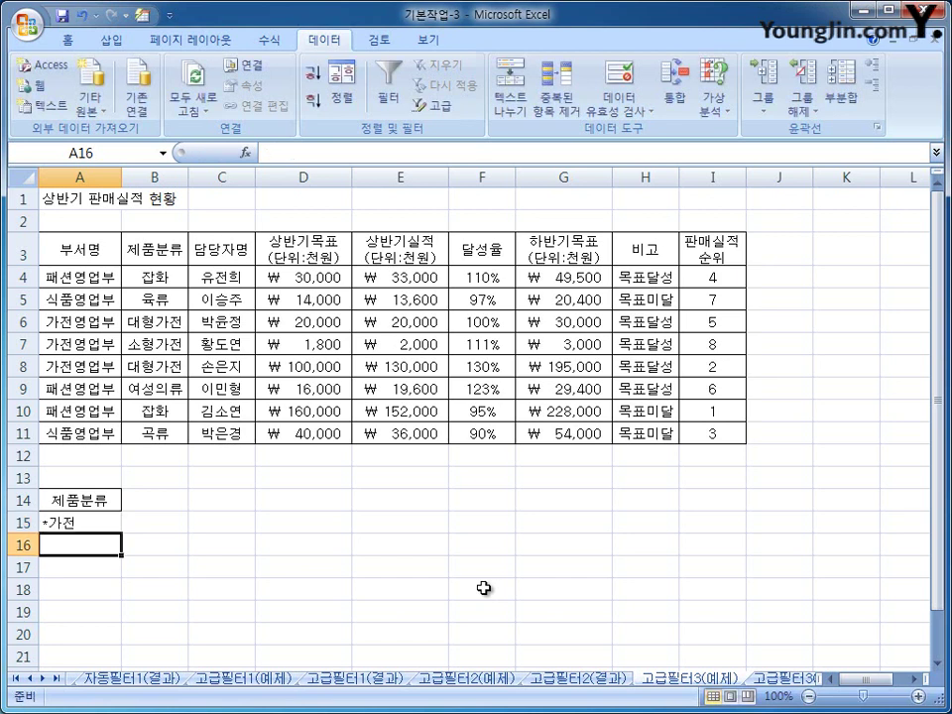
Copy the 달성율 header from F3 into B14 and enter the condition >=120% in B16.
left_click(113, 530)
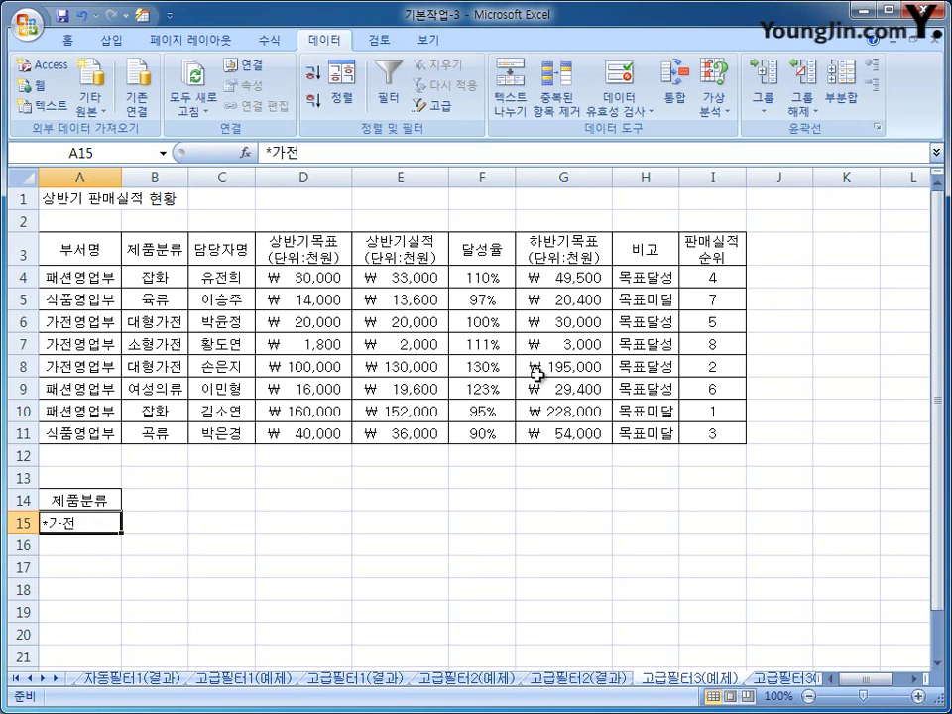
left_click(488, 254)
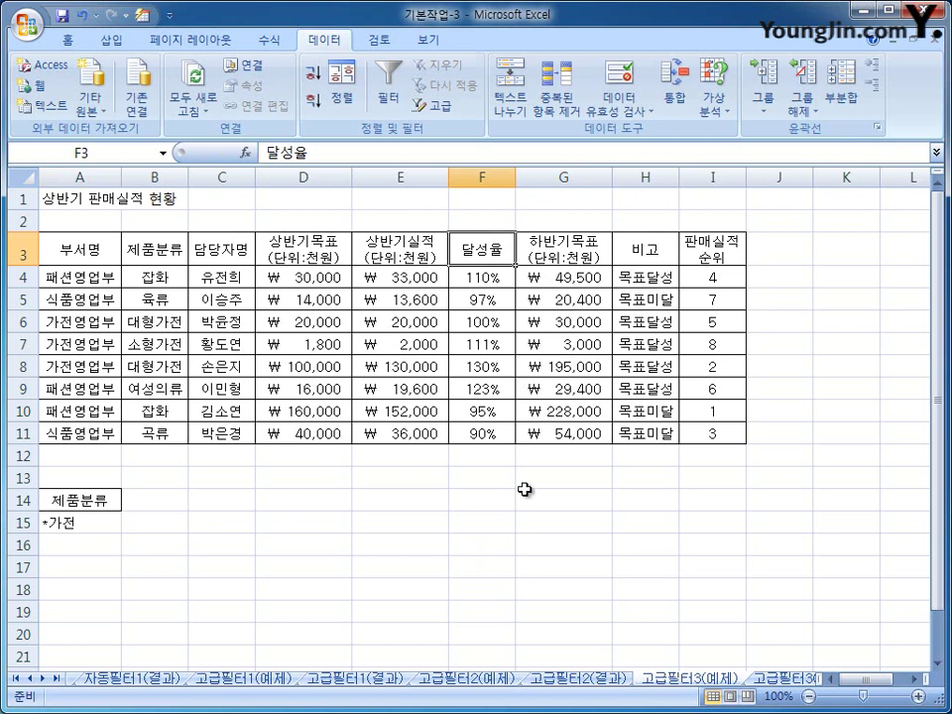
key("ctrl+c")
left_click(178, 501)
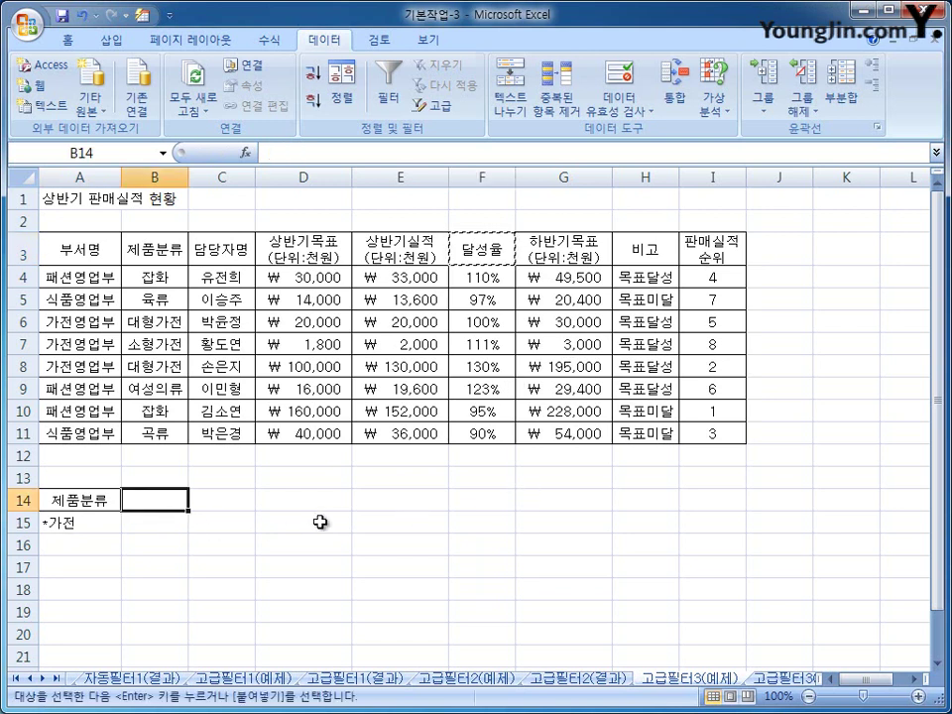
key("ctrl+v")
left_click(128, 545)
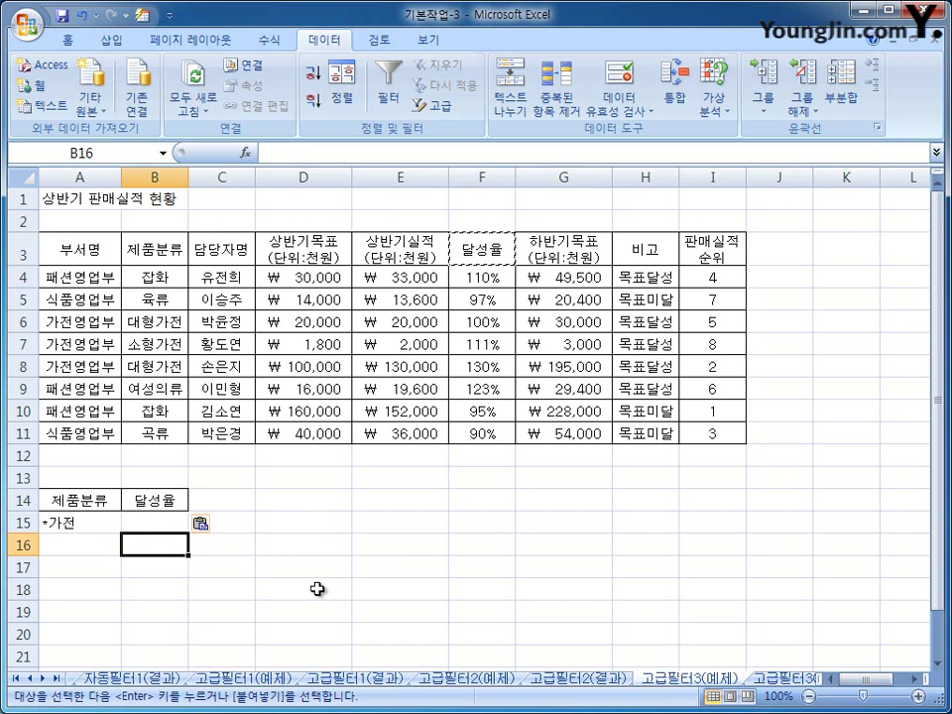
type(">=")
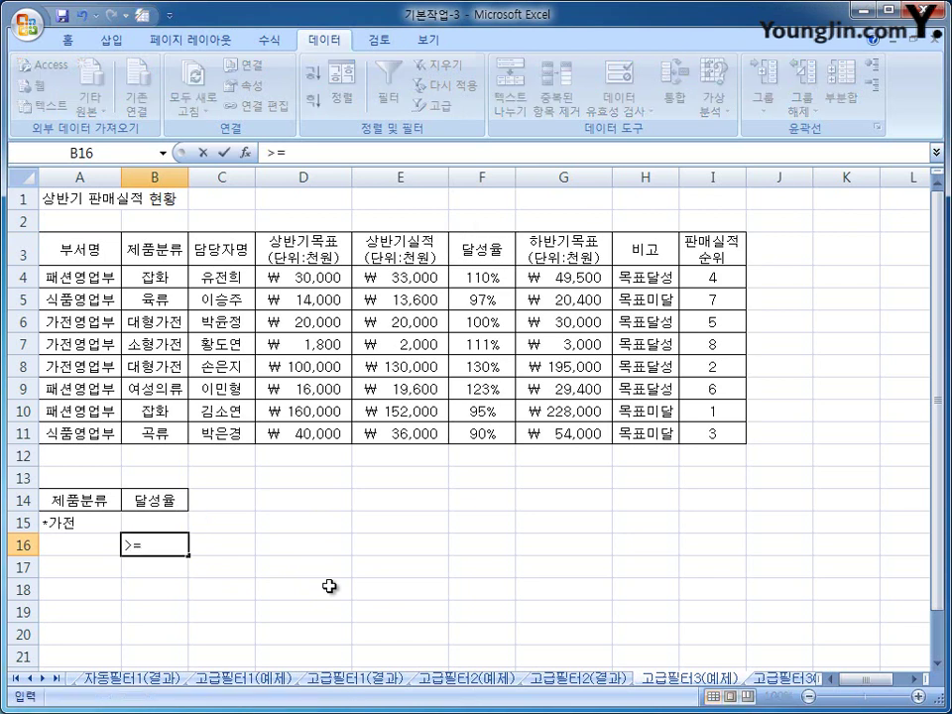
type("120%")
key("Return")
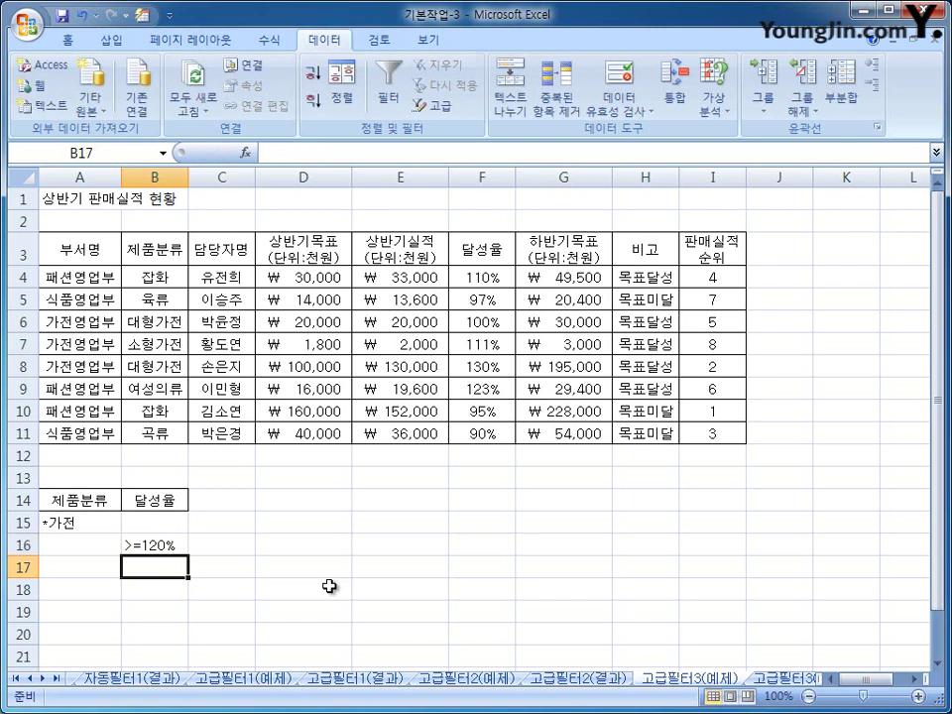
Try the >=120% condition in B15 on the same row as *가전, and move it back to B16.
left_click(179, 547)
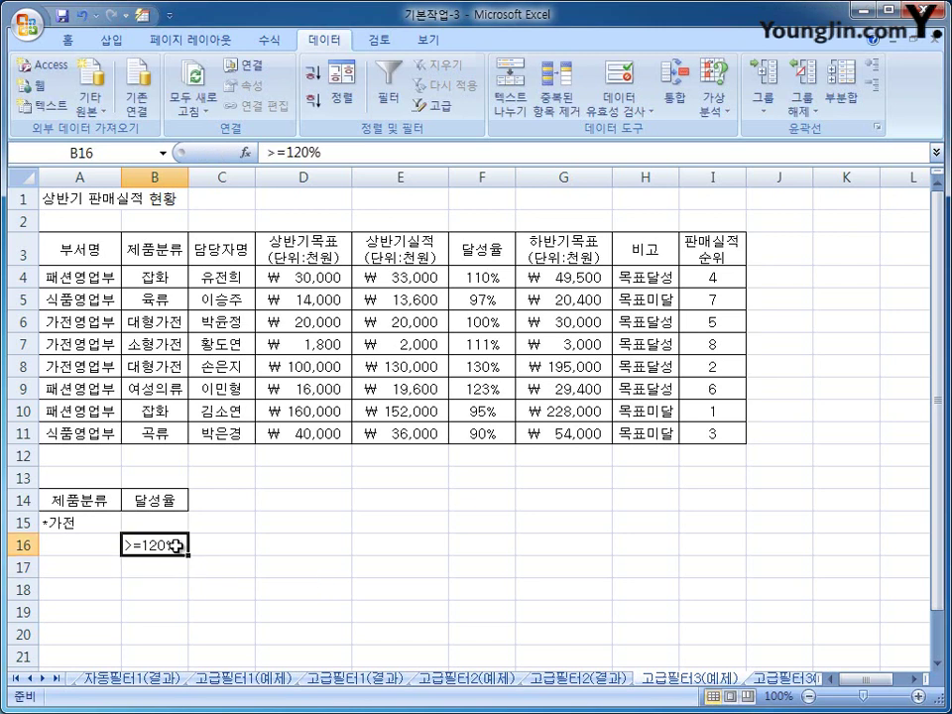
left_click_drag(172, 540, 180, 526)
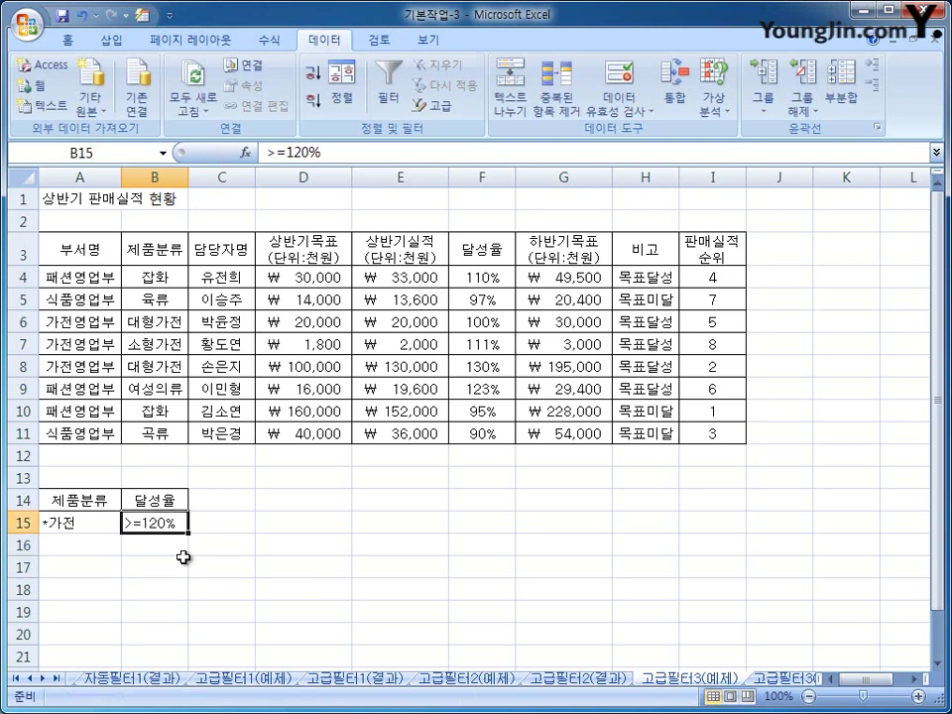
left_click_drag(80, 495, 158, 554)
left_click(155, 518)
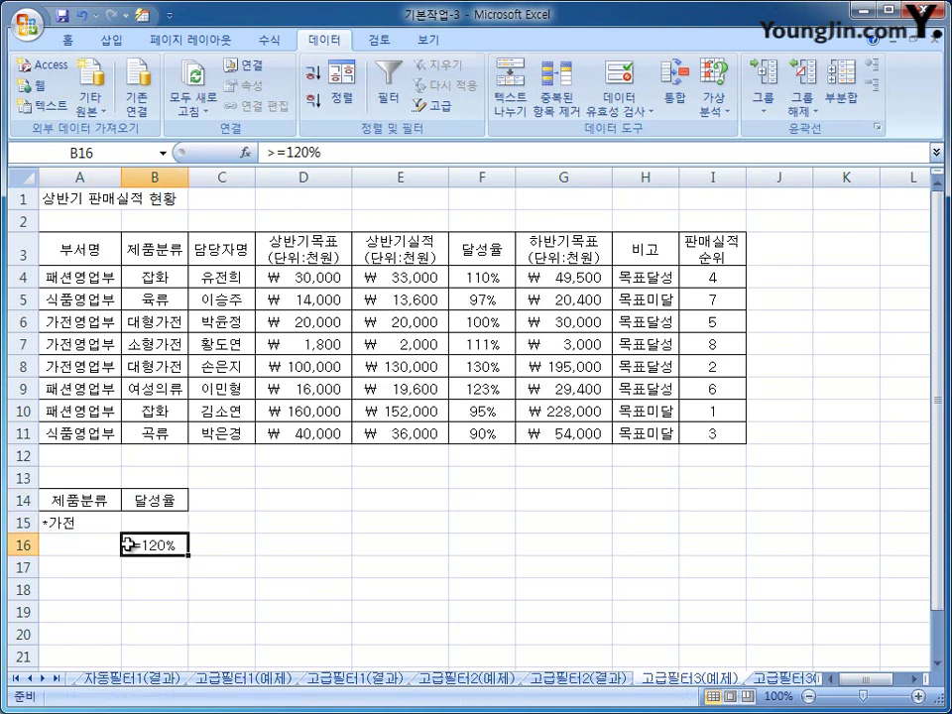
Examine the 제품분류 criteria in A14:A15 and the 달성율 criteria in B14:B16, including the separate condition rows.
left_click_drag(87, 504, 88, 523)
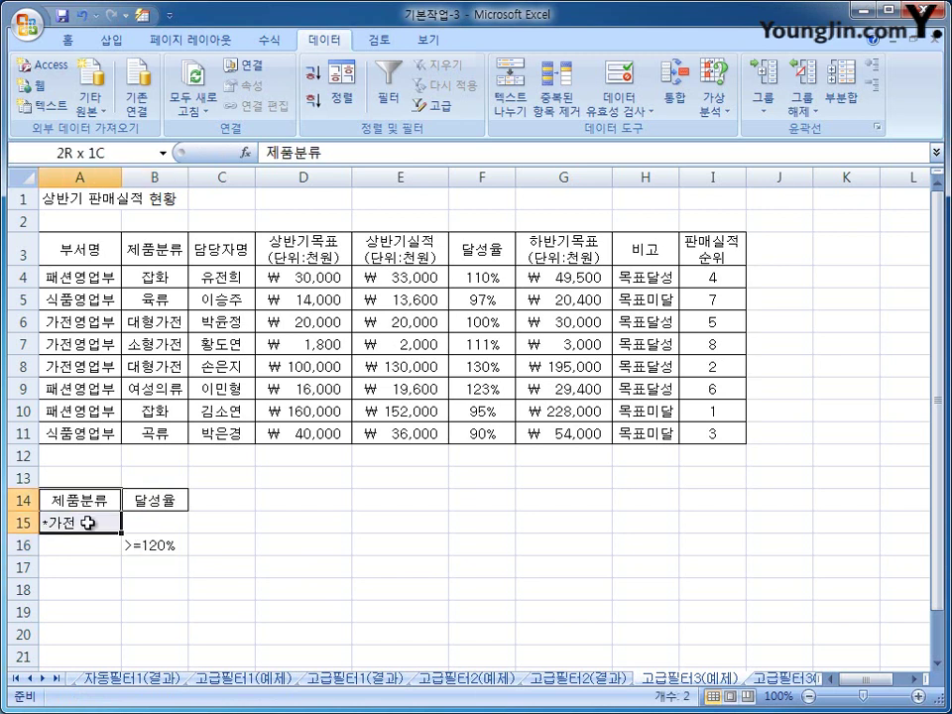
left_click_drag(145, 506, 154, 549)
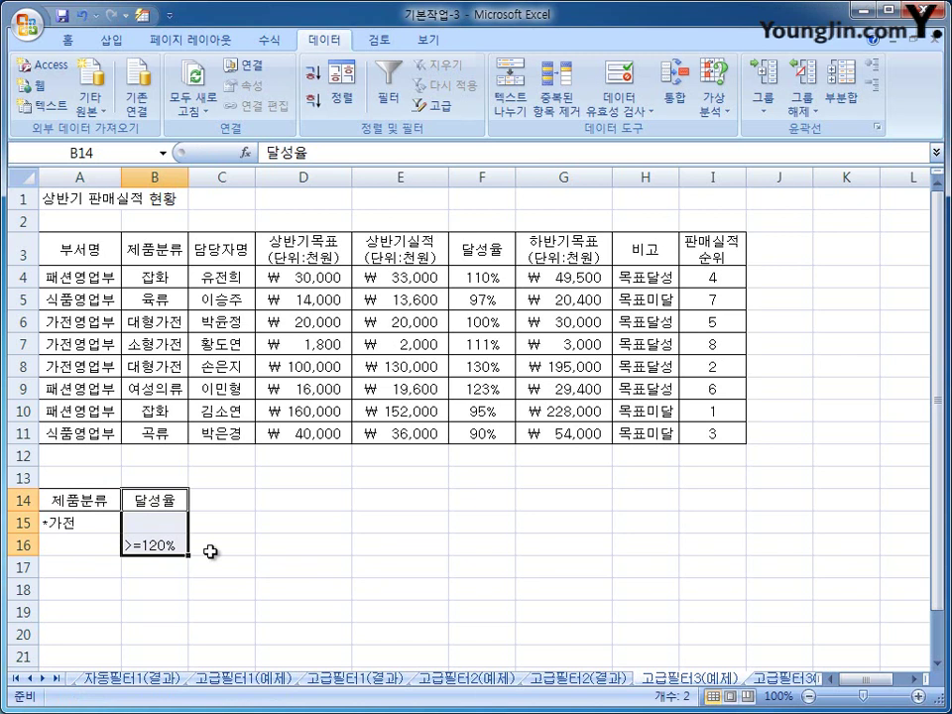
left_click(91, 525)
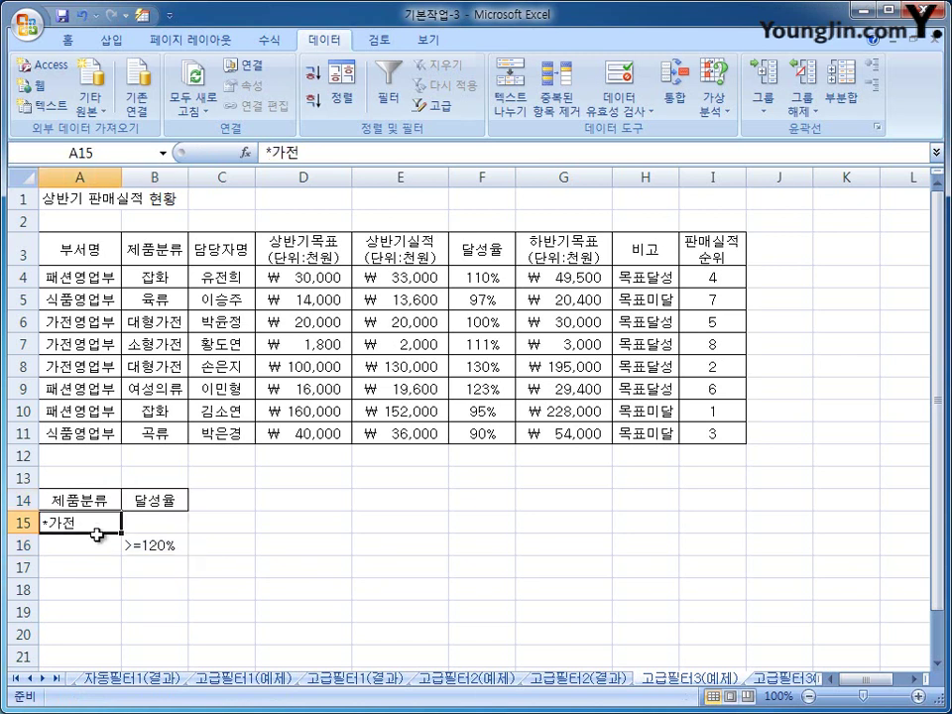
left_click(155, 551)
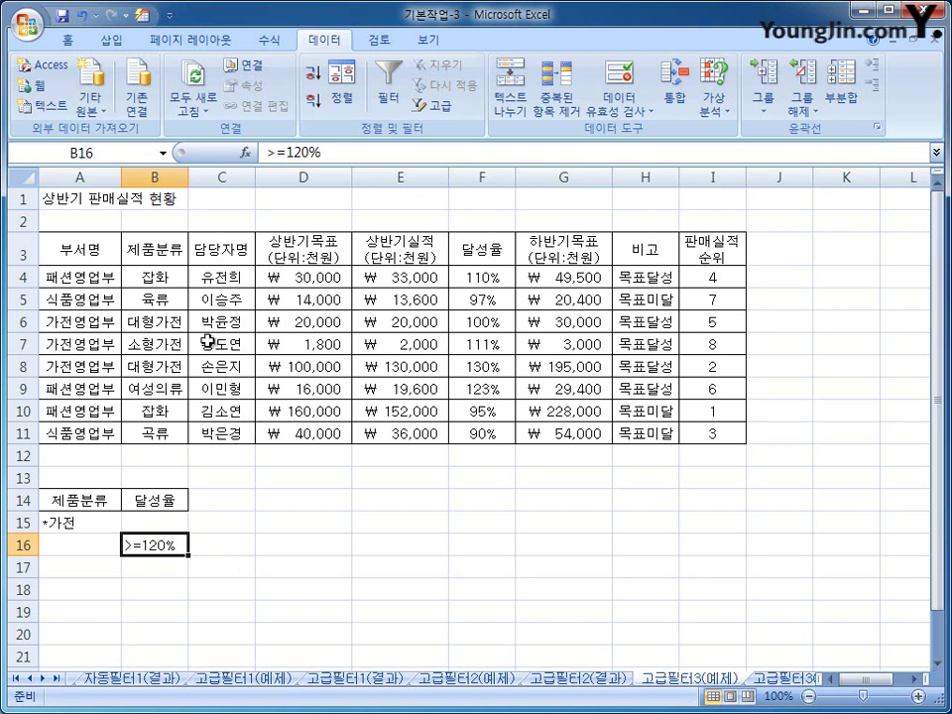
Start an Advanced Filter on the sales table and set its list range to A3:I11.
left_click(303, 321)
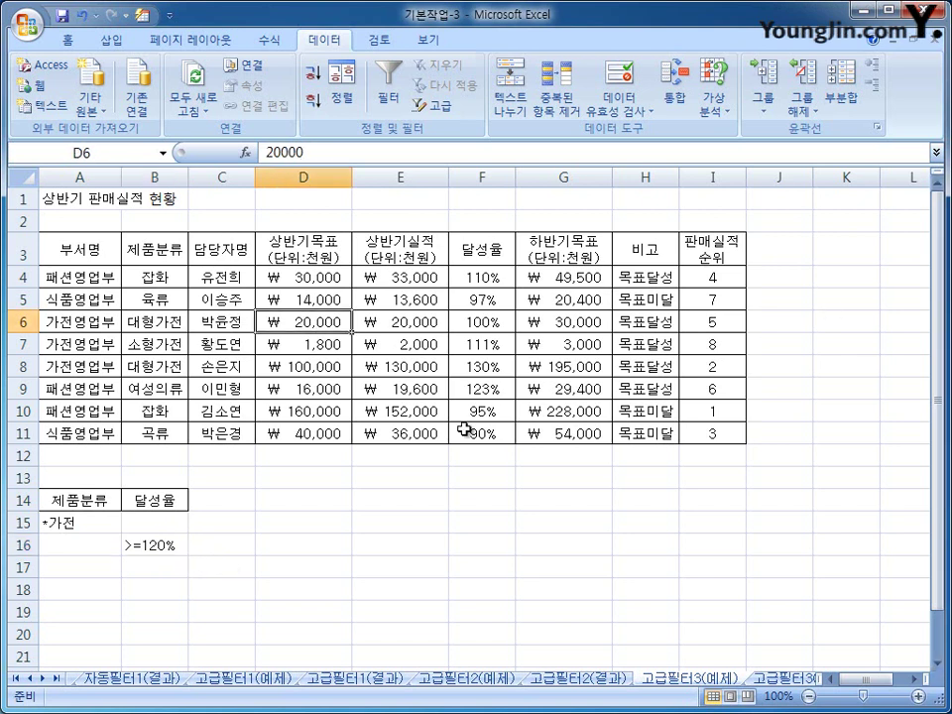
left_click(429, 108)
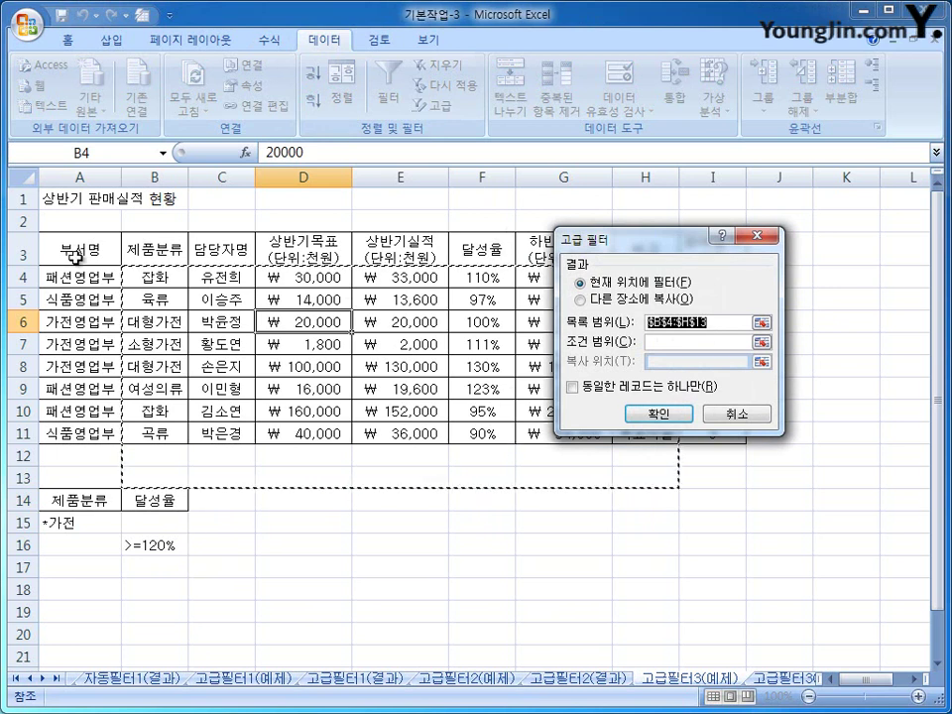
left_click_drag(59, 248, 699, 438)
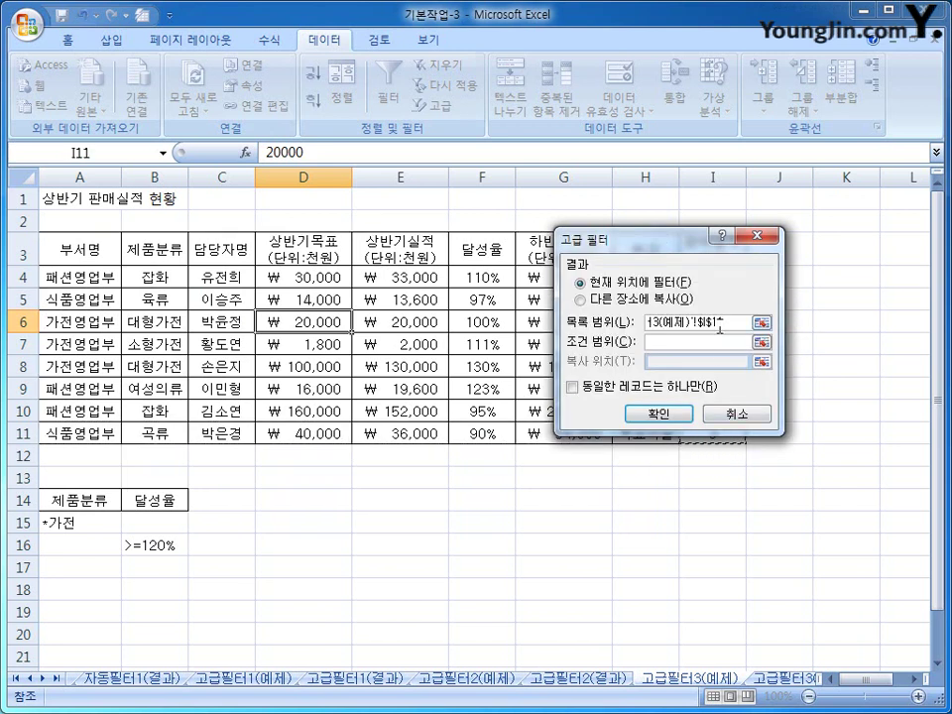
left_click_drag(730, 323, 656, 328)
left_click_drag(576, 326, 576, 326)
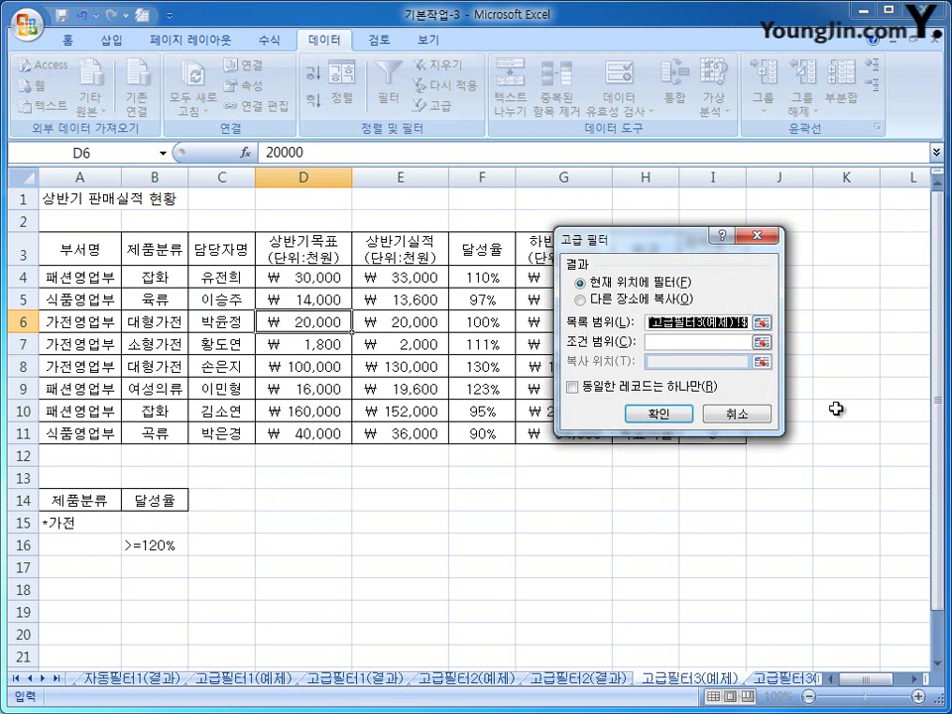
key("BackSpace")
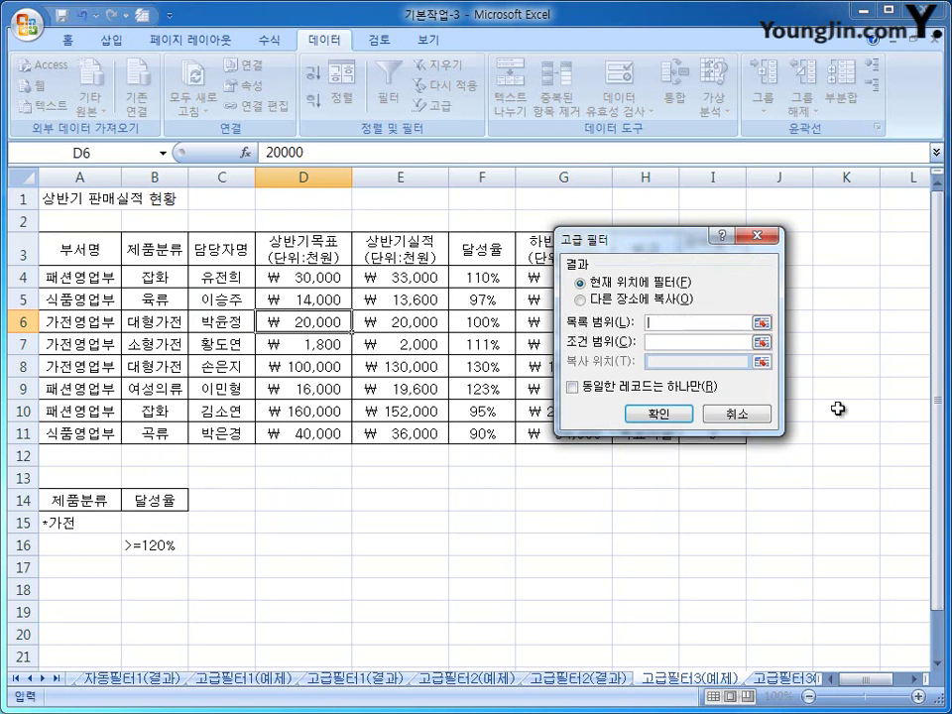
left_click_drag(60, 247, 725, 437)
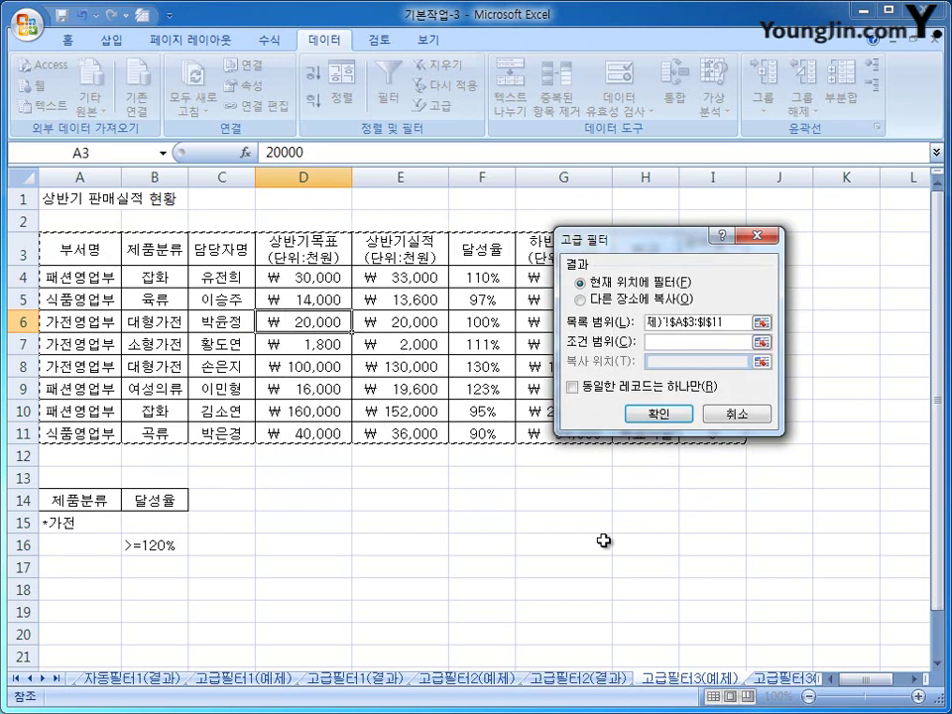
Set the criteria range to A14:B16 and run the filter, copying the results to another location starting at A19.
left_click(697, 342)
left_click_drag(102, 503, 138, 549)
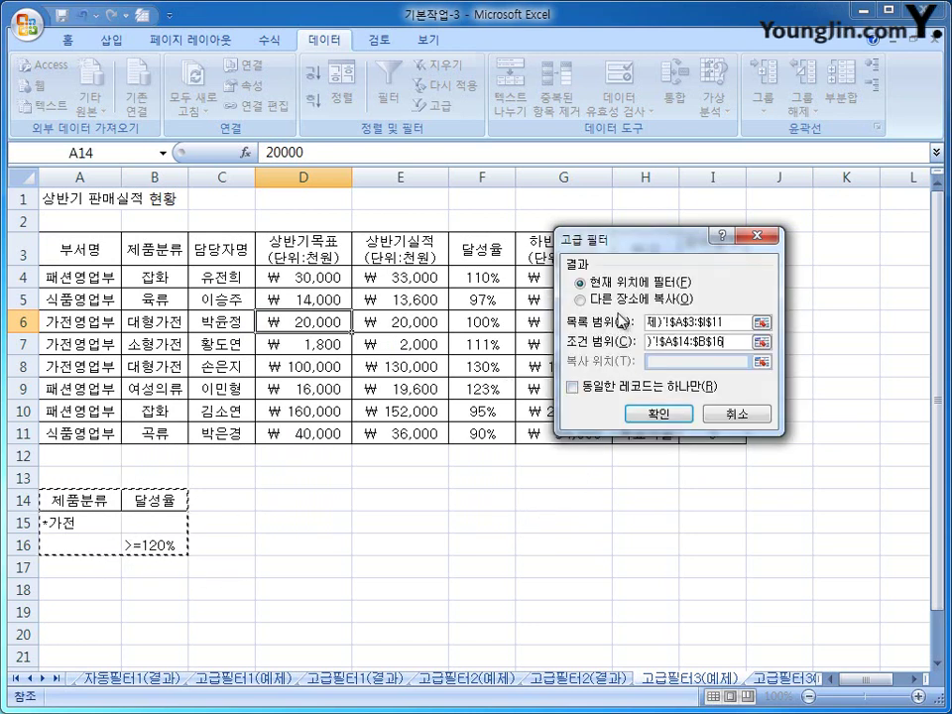
left_click(581, 299)
left_click(667, 362)
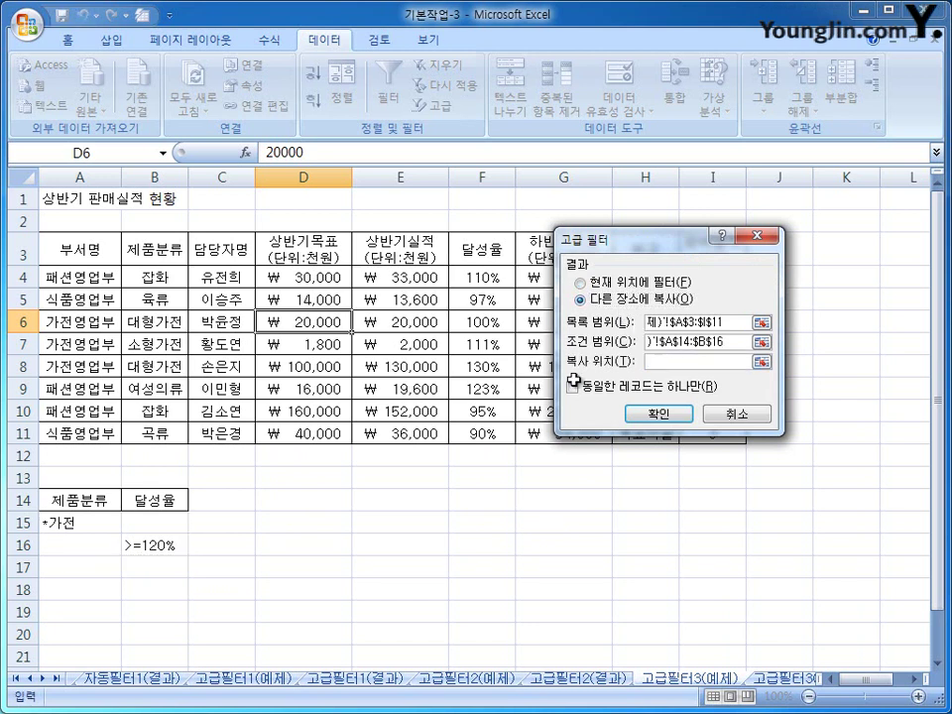
left_click(60, 611)
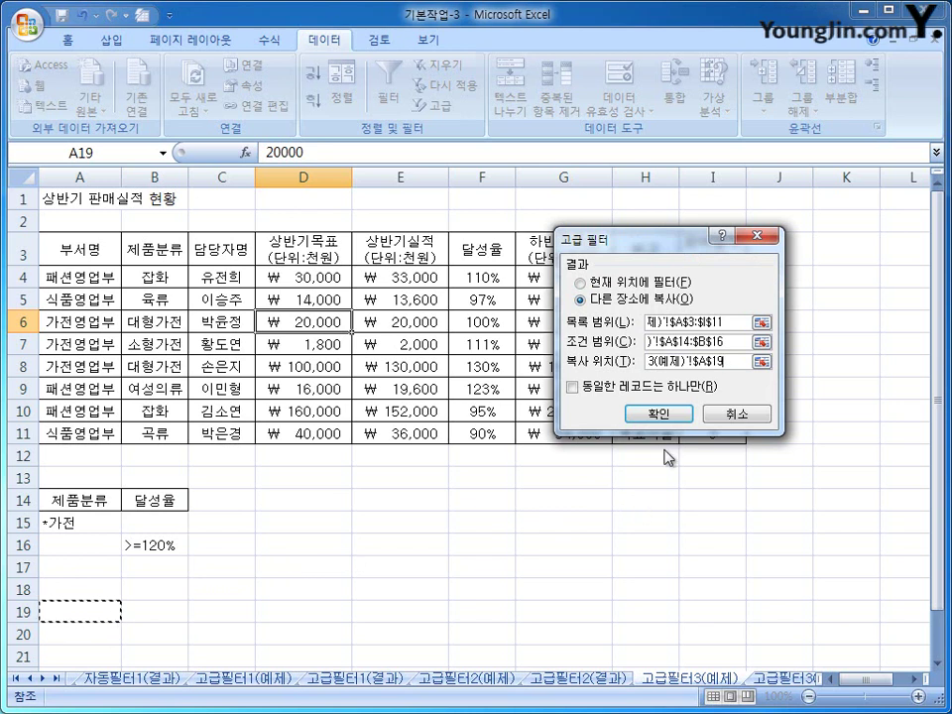
left_click(667, 414)
Check the extracted 제품분류 values in B19:B23 and the 달성율 of the 여성의류 record in F23.
scroll(601, 523, "down", 3)
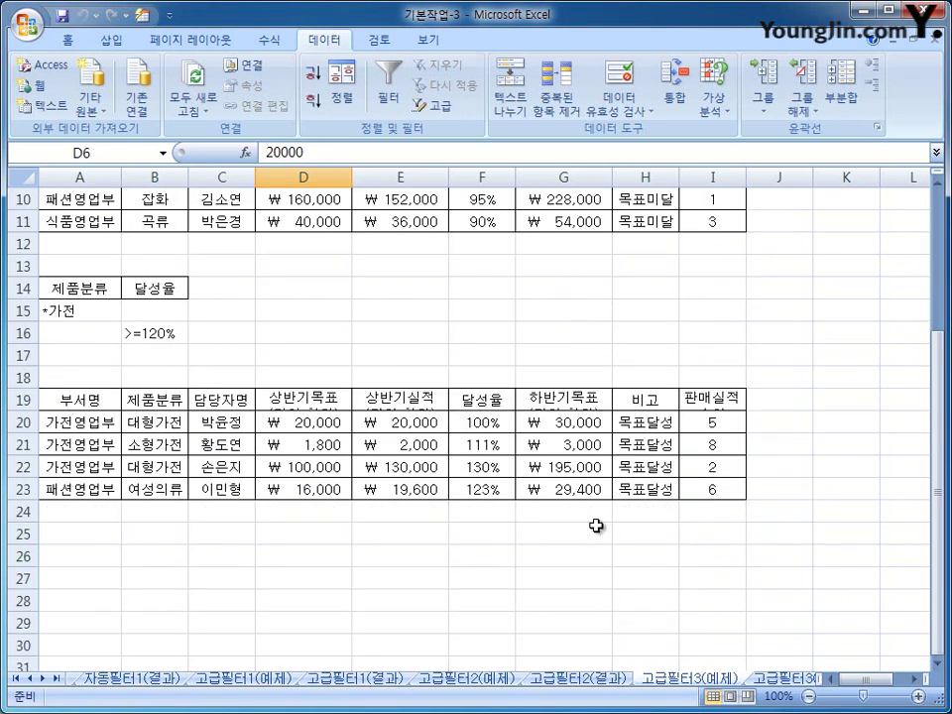
left_click_drag(149, 393, 167, 488)
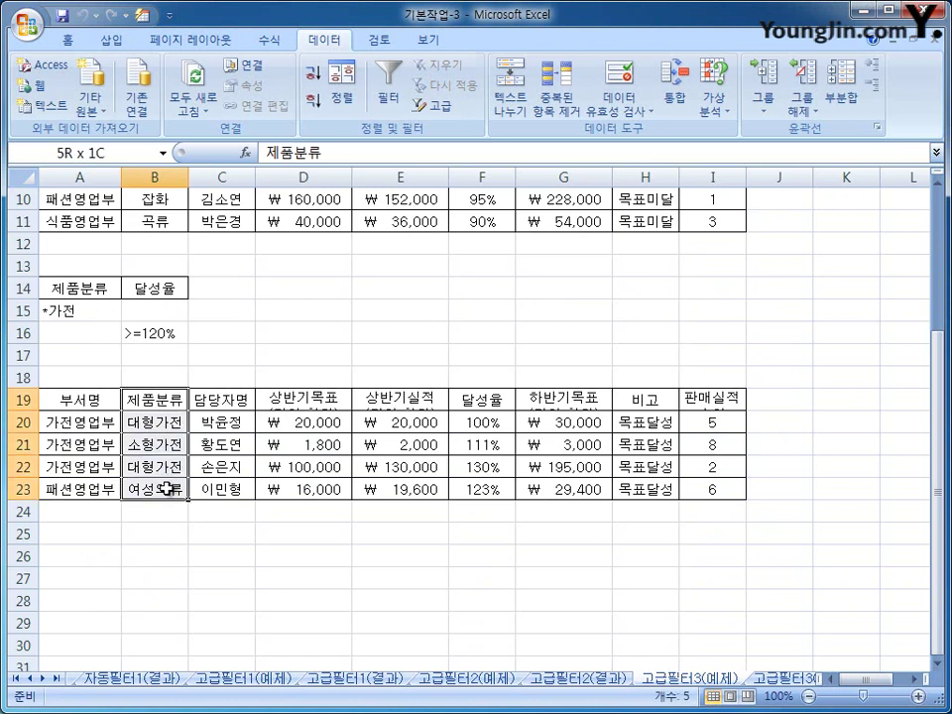
left_click(164, 488)
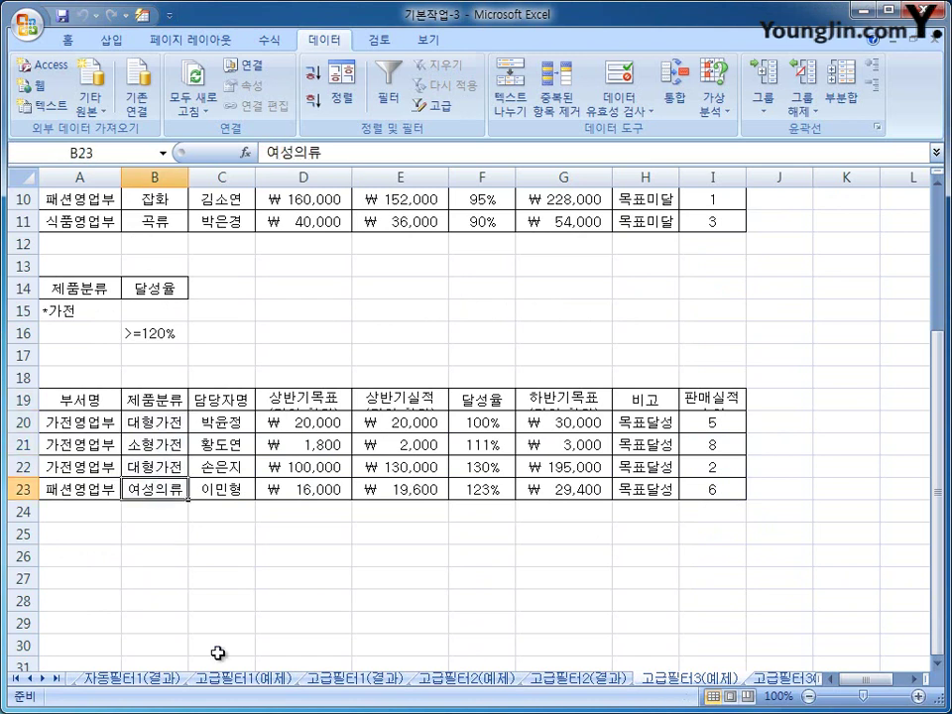
left_click_drag(151, 490, 495, 489)
left_click(486, 489)
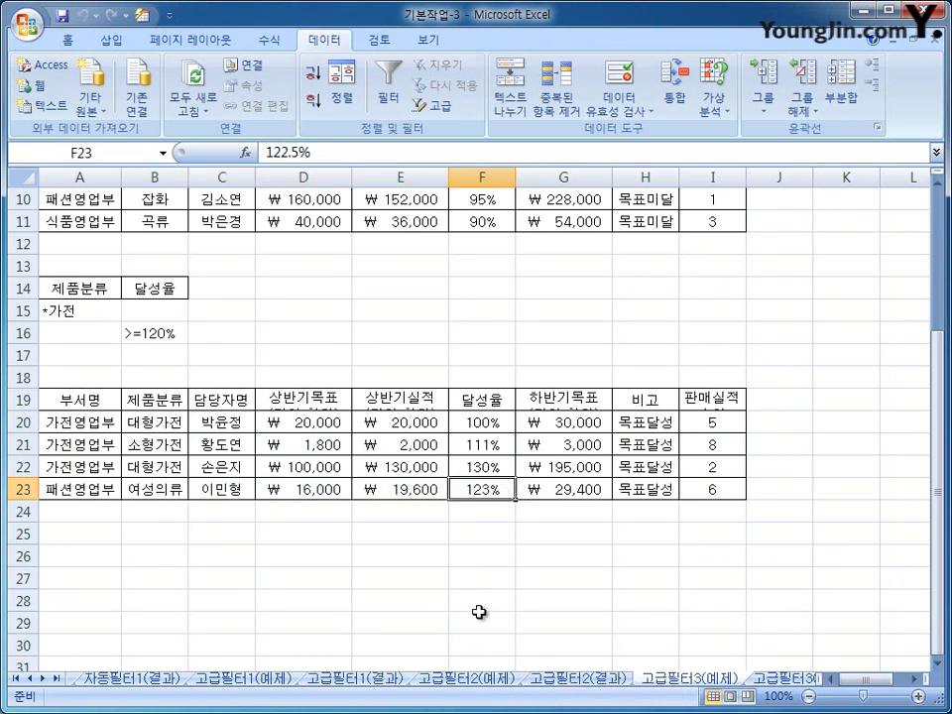
Auto-fit the height of row 19 to show the two-line headers of the extracted table in full.
left_click(309, 406)
left_click(711, 404)
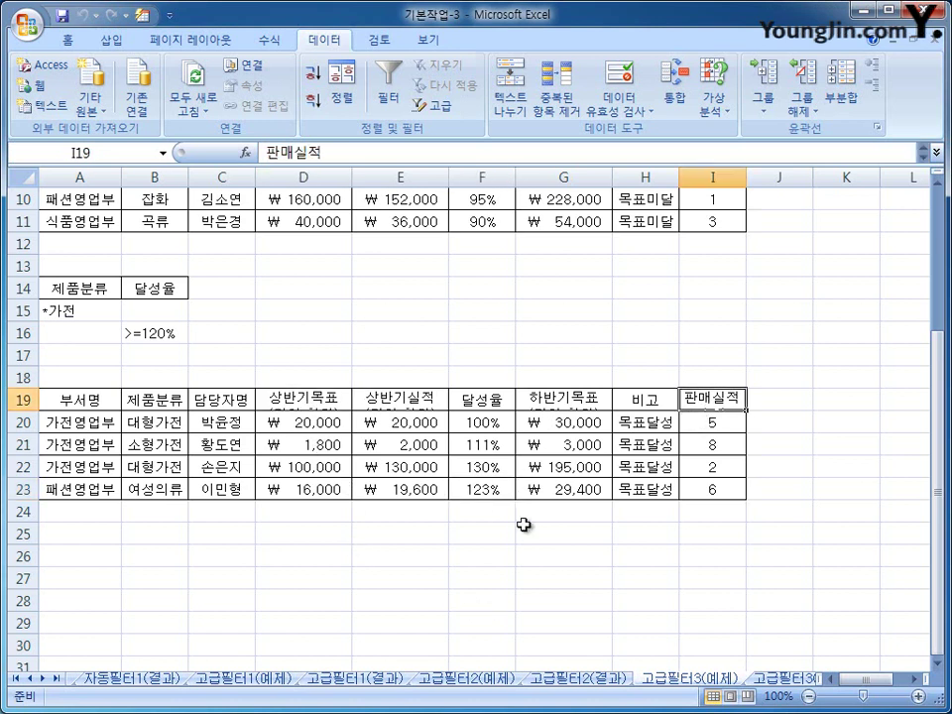
double_click(33, 409)
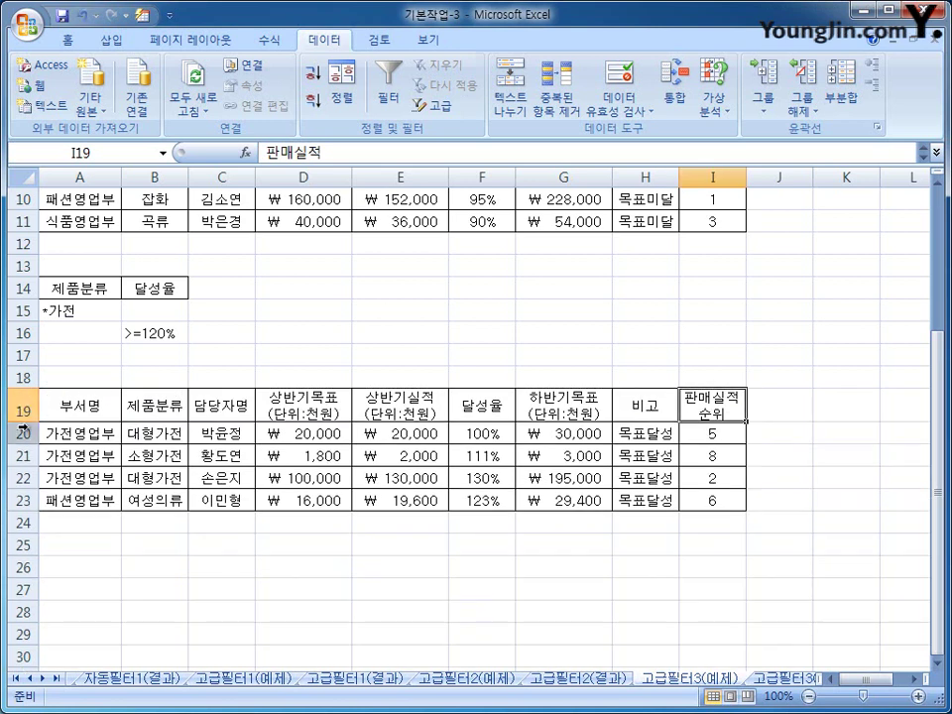
left_click(406, 425)
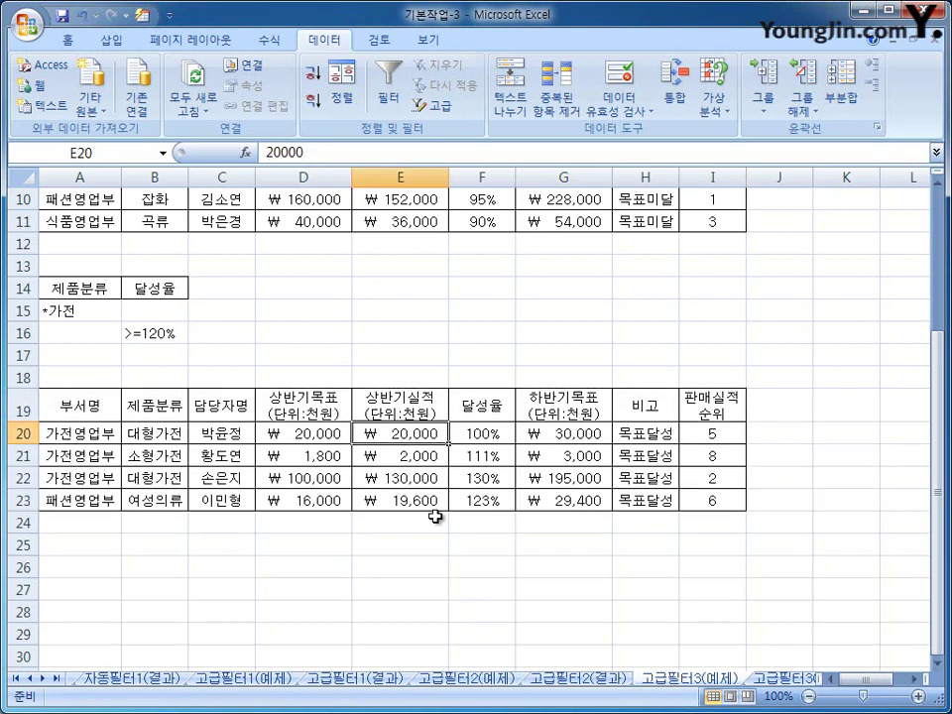